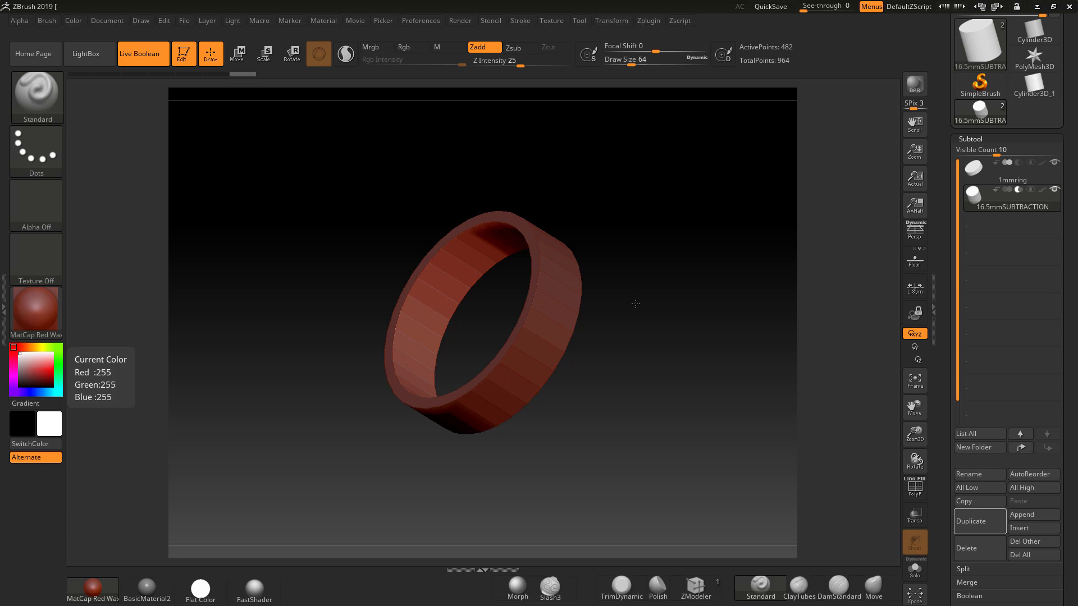
Activate Move mode, view the ring face-on, and switch to the Transpose line and back to the Gizmo
{"action": "left_click_drag", "start_coordinate": [636, 304], "coordinate": [641, 325]}
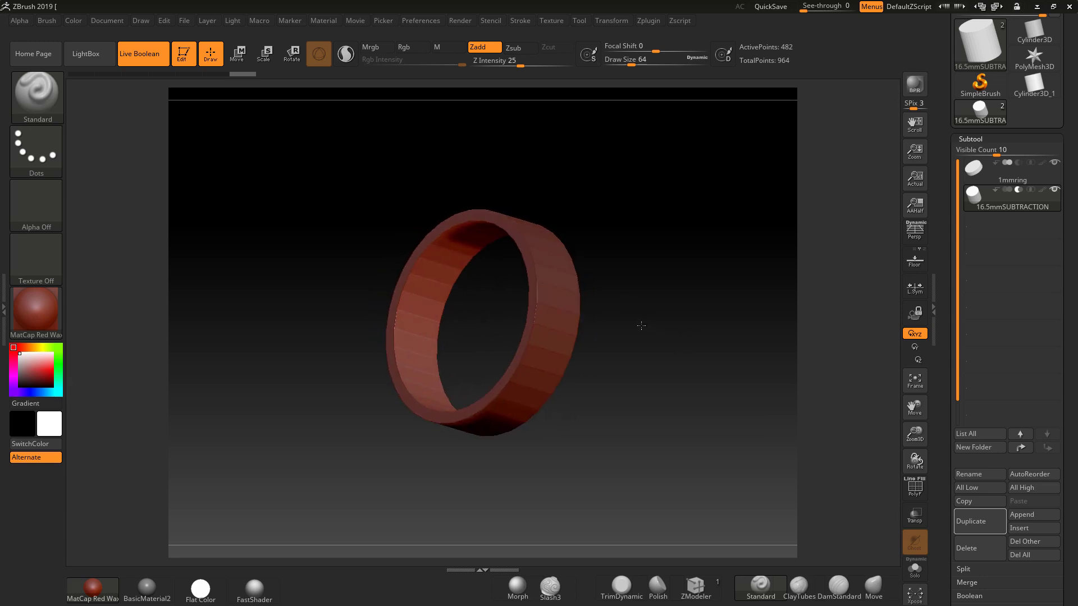
{"action": "left_click_drag", "start_coordinate": [611, 385], "coordinate": [414, 151]}
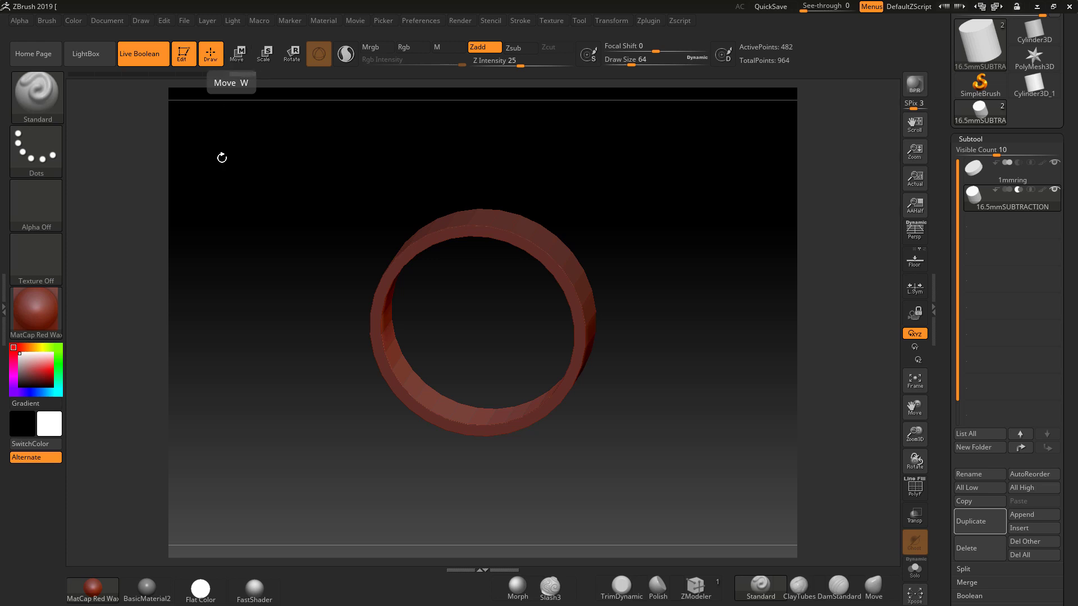
{"action": "left_click", "coordinate": [236, 56]}
{"action": "left_click_drag", "start_coordinate": [627, 358], "coordinate": [706, 392]}
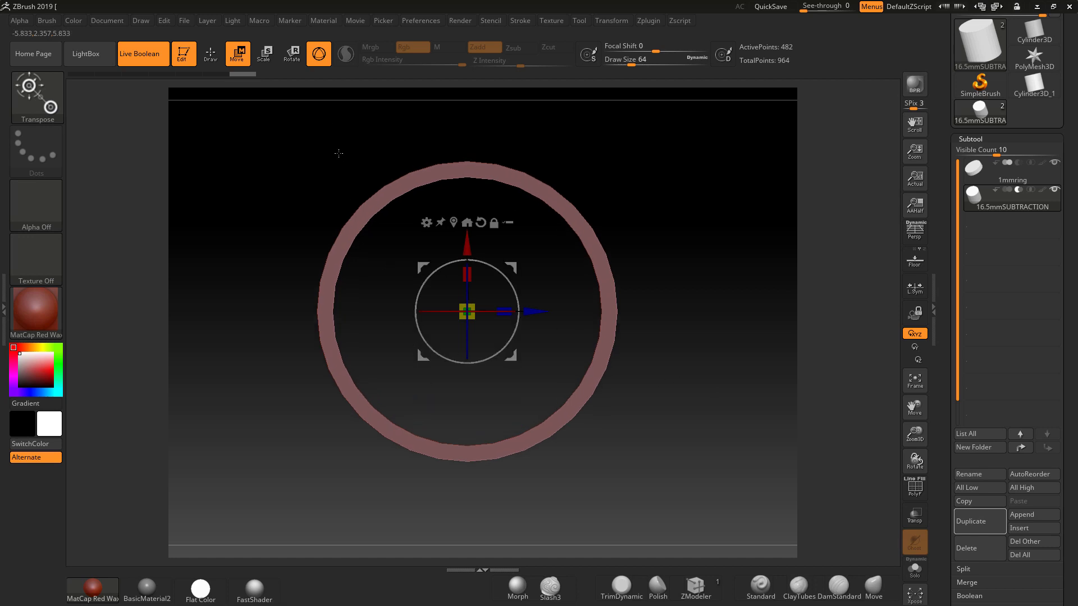
{"action": "left_click", "coordinate": [319, 54]}
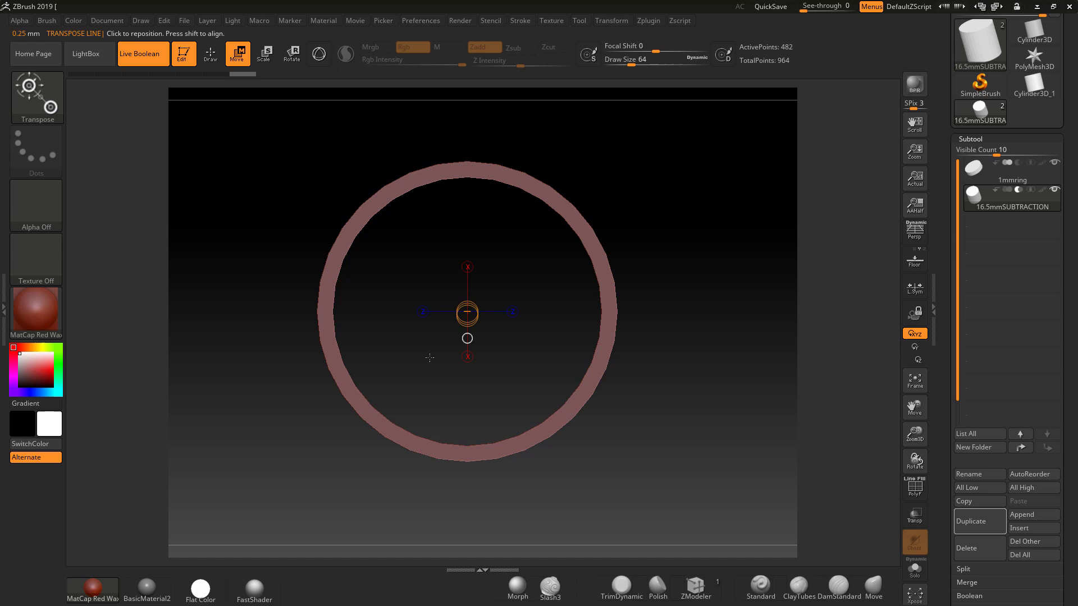
{"action": "left_click", "coordinate": [318, 54]}
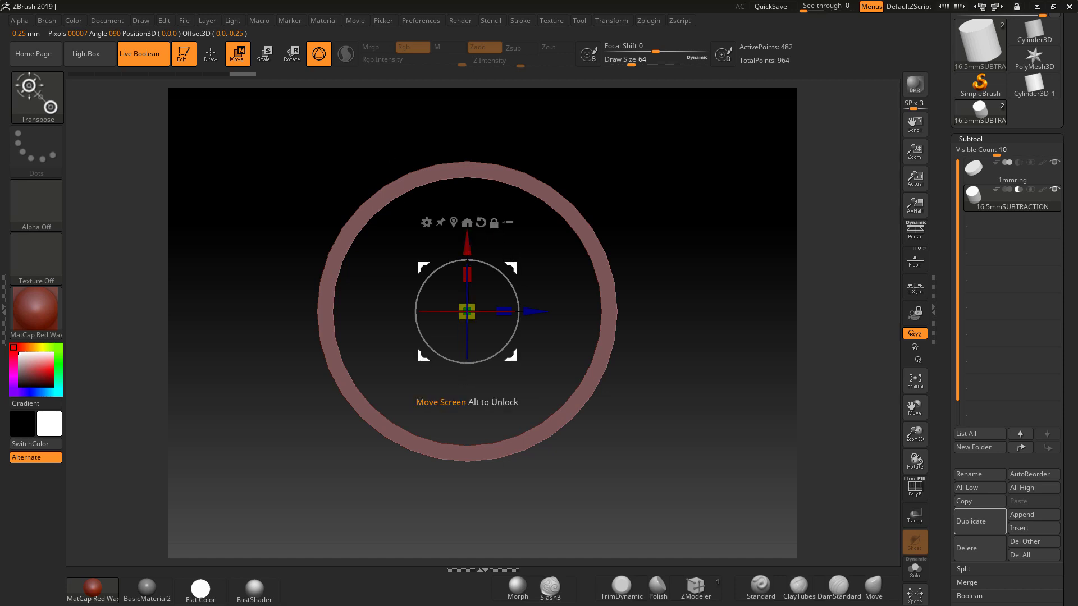
{"action": "mouse_move", "coordinate": [508, 261]}
{"action": "left_mouse_down"}
{"action": "mouse_move", "coordinate": [583, 249]}
{"action": "mouse_move", "coordinate": [508, 269]}
{"action": "left_mouse_up"}
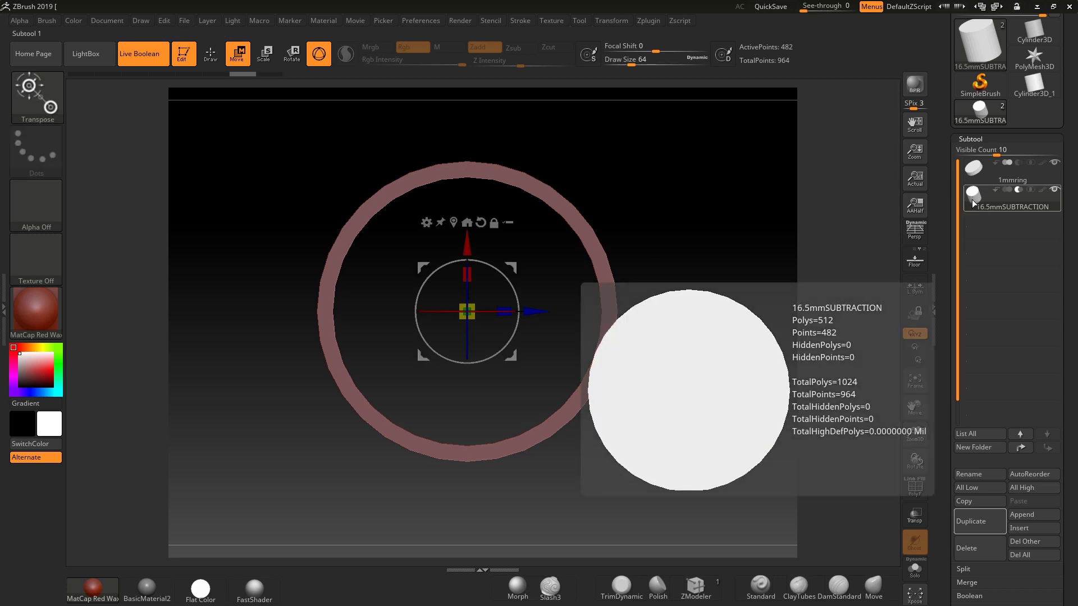
{"action": "mouse_move", "coordinate": [974, 198]}
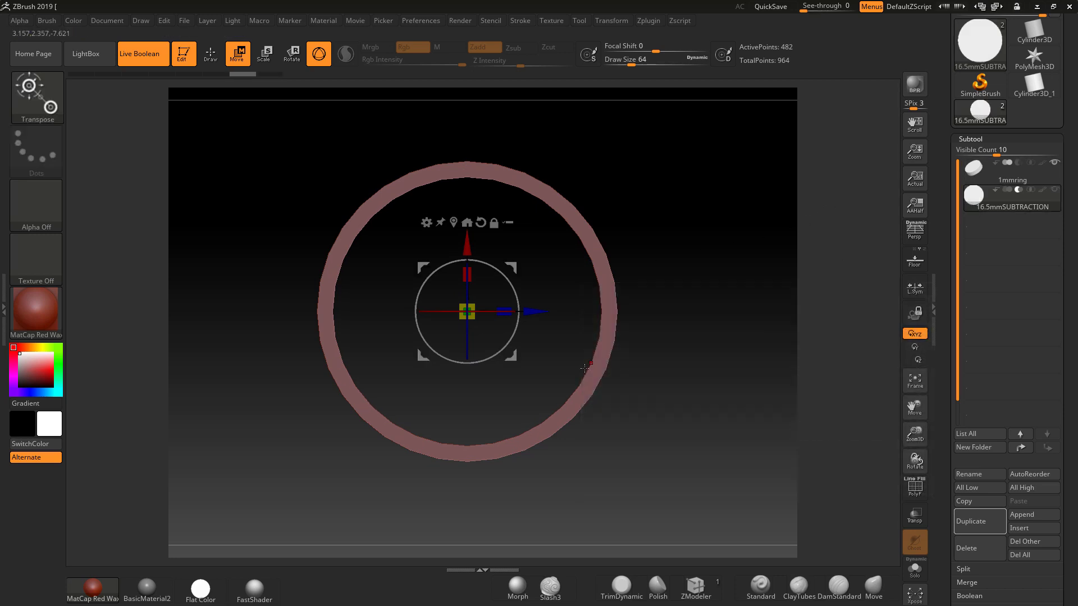
{"action": "mouse_move", "coordinate": [516, 268]}
{"action": "left_mouse_down"}
{"action": "mouse_move", "coordinate": [541, 269]}
{"action": "mouse_move", "coordinate": [528, 256]}
{"action": "left_mouse_up"}
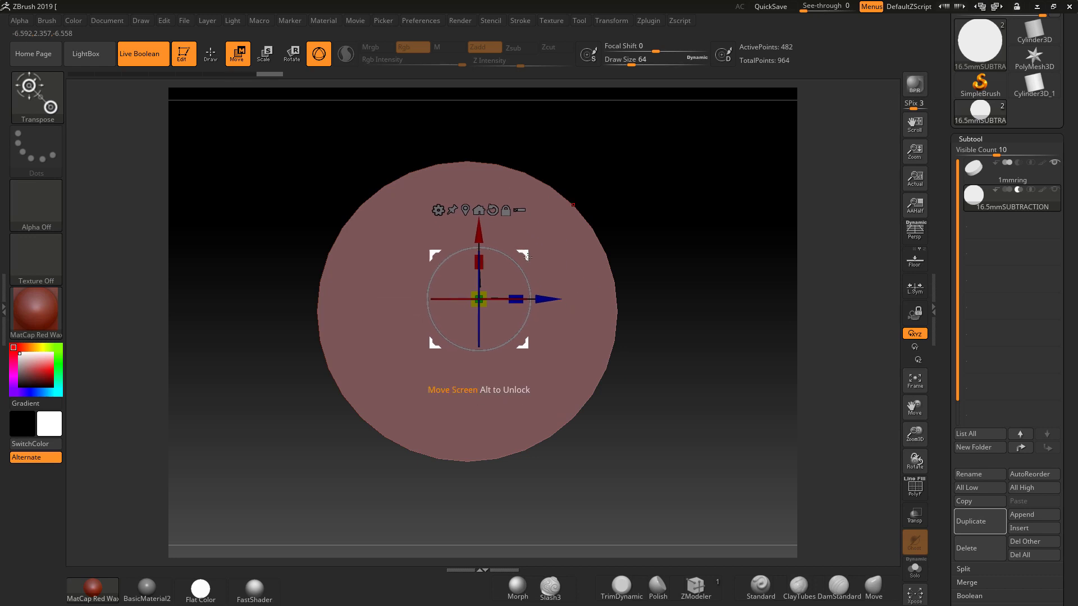
{"action": "key", "text": "ctrl+z"}
{"action": "left_click_drag", "start_coordinate": [728, 282], "coordinate": [790, 301]}
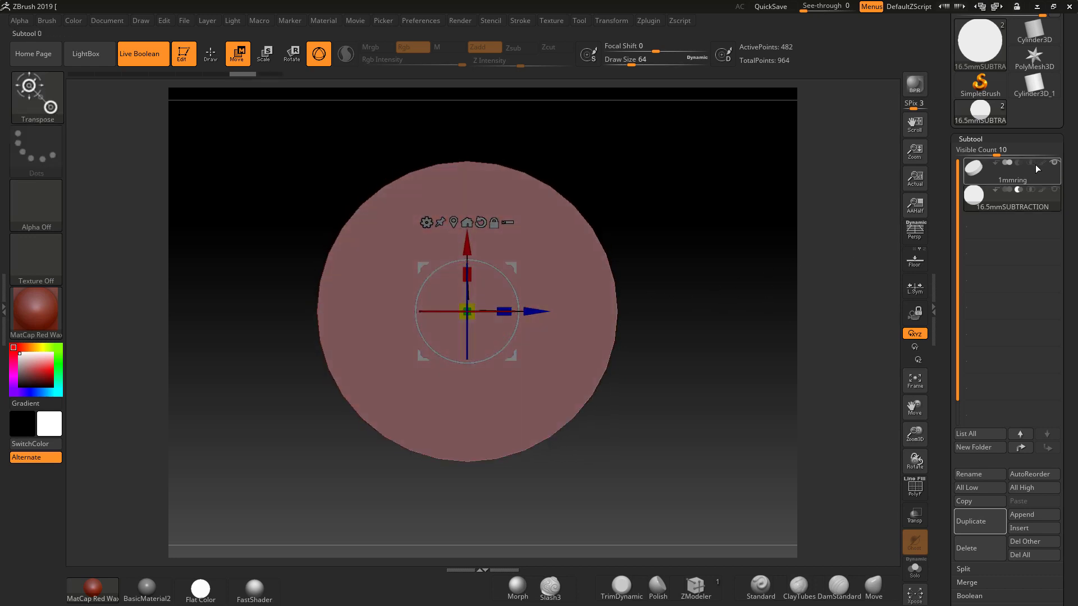
{"action": "left_click", "coordinate": [1055, 190]}
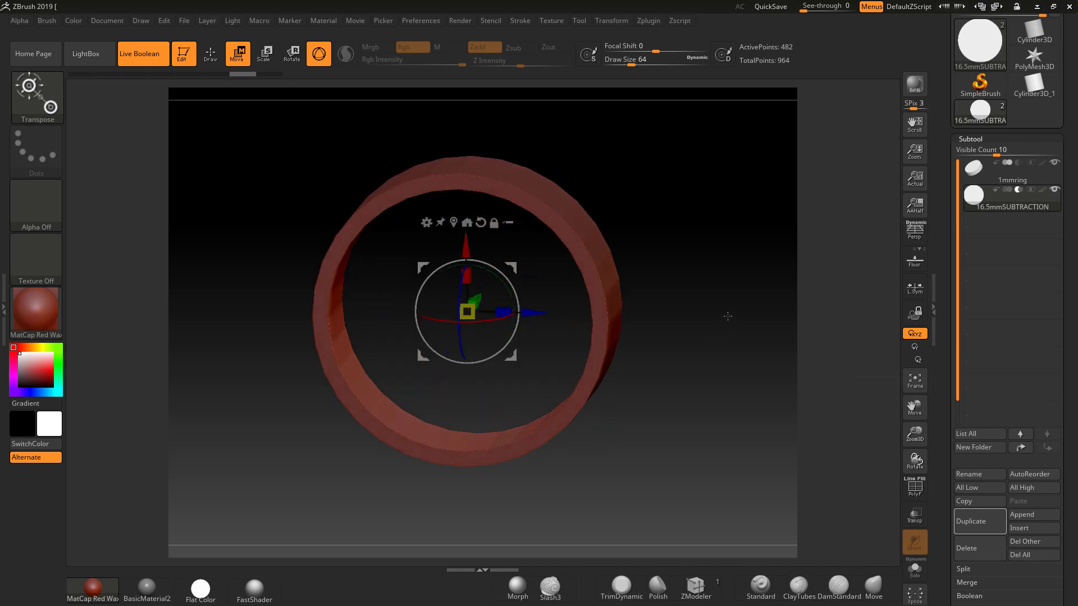
Make a Boolean mesh from the 1mmring and 16.5mmSUBTRACTION subtools and append the resulting UMesh ring as a subtool
{"action": "left_click_drag", "start_coordinate": [1072, 452], "coordinate": [1066, 358]}
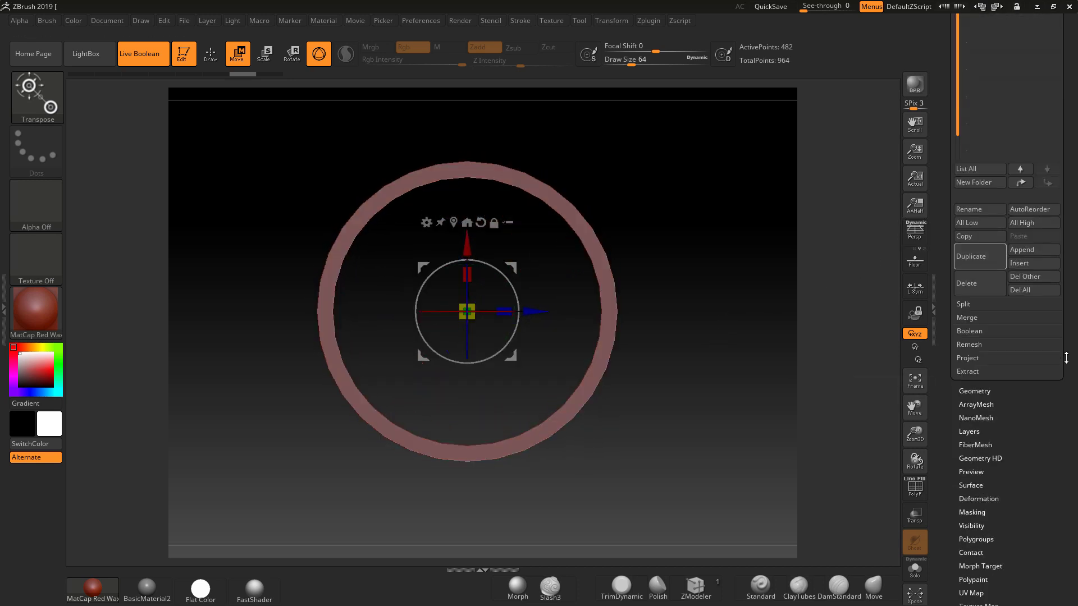
{"action": "left_click", "coordinate": [971, 332]}
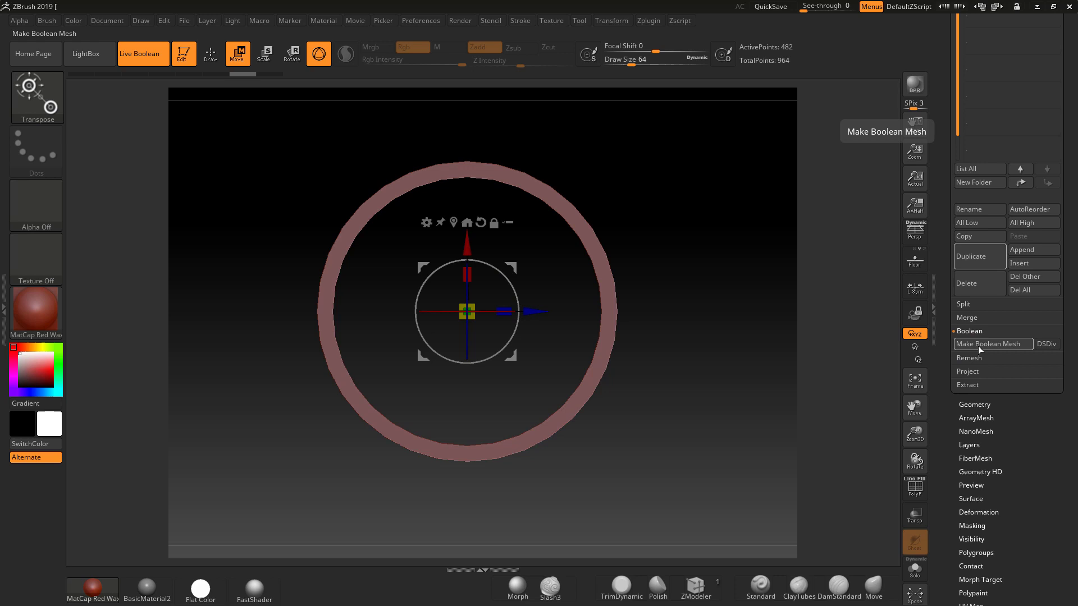
{"action": "left_click", "coordinate": [977, 344]}
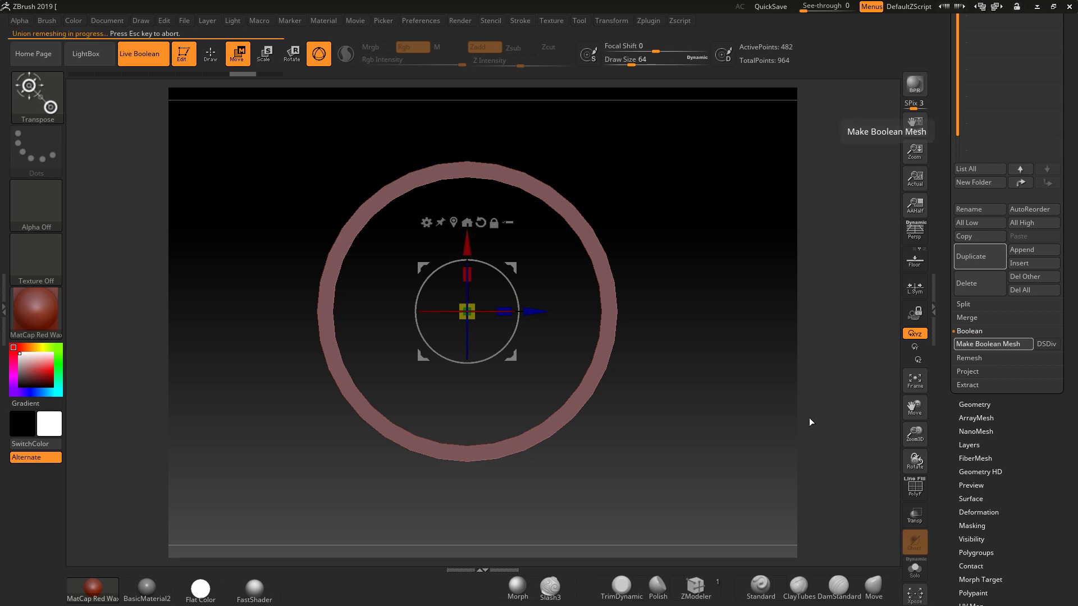
{"action": "left_click", "coordinate": [1018, 251]}
{"action": "left_click", "coordinate": [814, 276]}
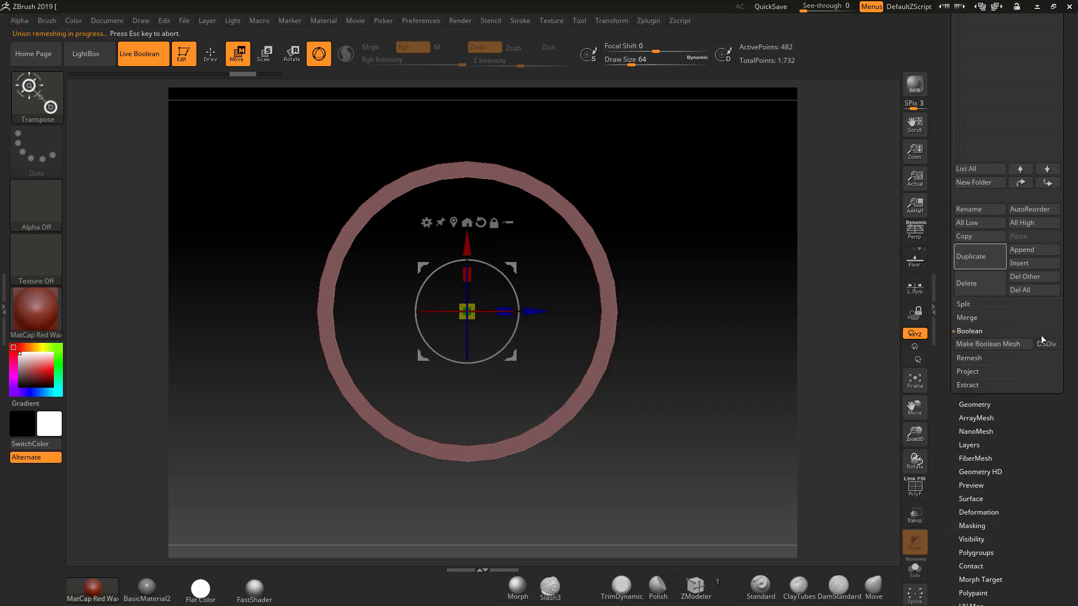
Hide the 1mmring and 16.5mmSUBTRACTION subtools and make UMesh_1mmring1 the active subtool
{"action": "scroll", "coordinate": [1017, 139], "scroll_direction": "up", "scroll_amount": 4}
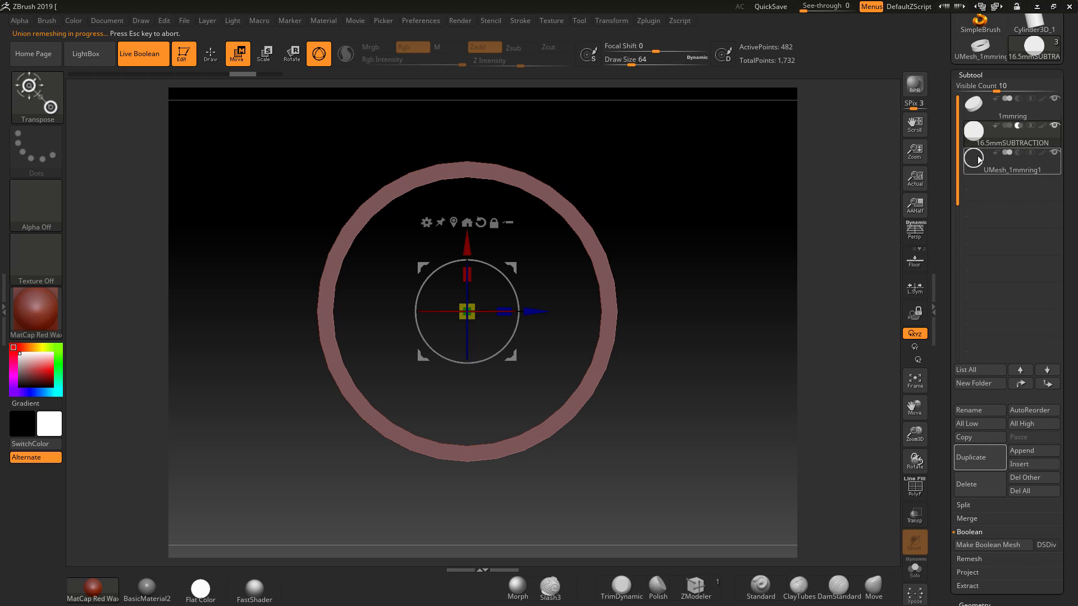
{"action": "left_click", "coordinate": [1054, 125]}
{"action": "left_click", "coordinate": [1054, 99]}
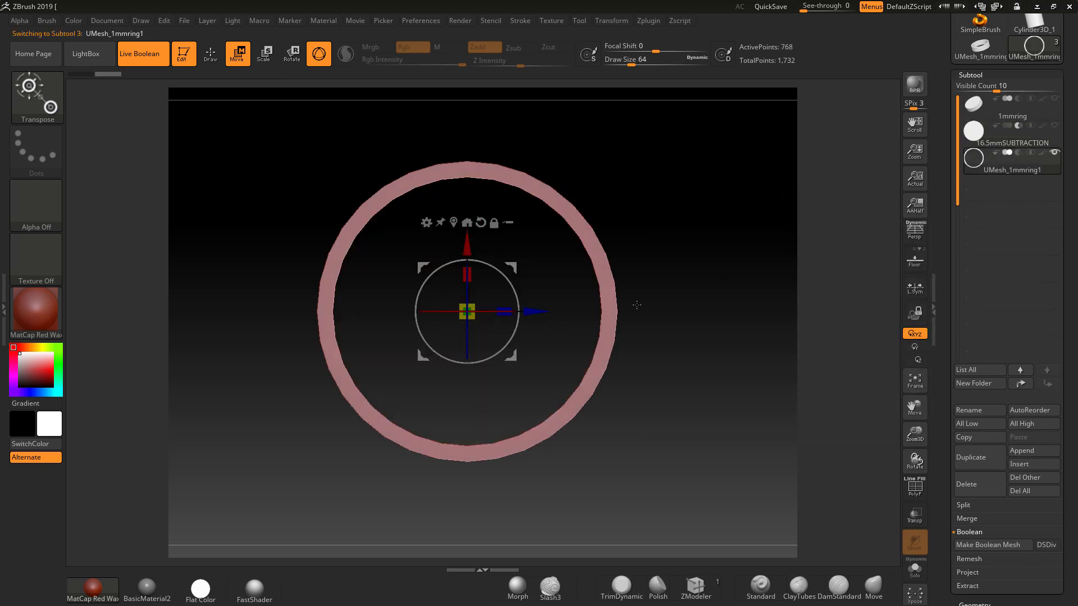
Try scaling the Boolean ring mesh with the Gizmo, both along single axes and uniformly, undoing each change
{"action": "left_click_drag", "start_coordinate": [513, 269], "coordinate": [569, 335]}
{"action": "key", "text": "ctrl+z"}
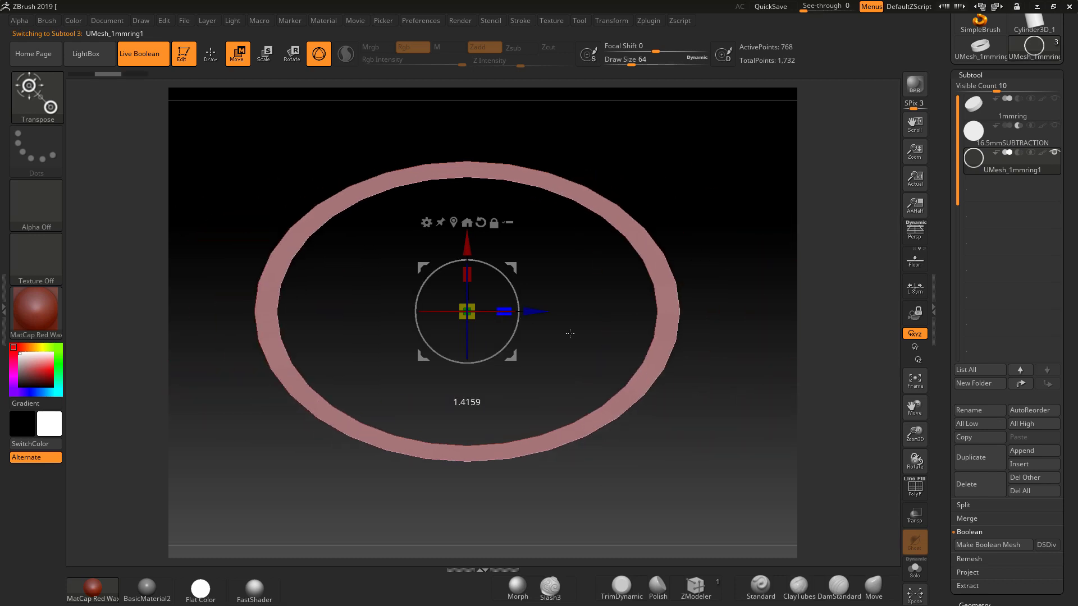
{"action": "key", "text": "ctrl+z"}
{"action": "left_click_drag", "start_coordinate": [467, 312], "coordinate": [495, 330]}
{"action": "key", "text": "ctrl+z"}
{"action": "mouse_move", "coordinate": [696, 366]}
{"action": "left_mouse_down"}
{"action": "mouse_move", "coordinate": [719, 359]}
{"action": "mouse_move", "coordinate": [704, 367]}
{"action": "left_mouse_up"}
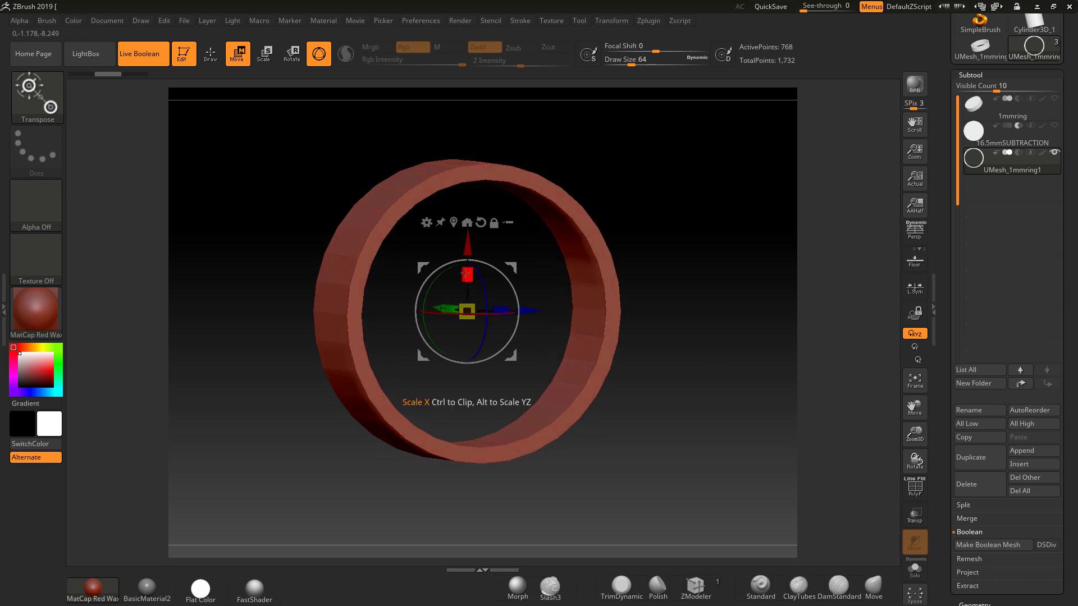
{"action": "mouse_move", "coordinate": [467, 274]}
{"action": "left_mouse_down"}
{"action": "mouse_move", "coordinate": [466, 354]}
{"action": "mouse_move", "coordinate": [462, 228]}
{"action": "mouse_move", "coordinate": [464, 353]}
{"action": "mouse_move", "coordinate": [463, 262]}
{"action": "left_mouse_up"}
{"action": "key", "text": "ctrl+z"}
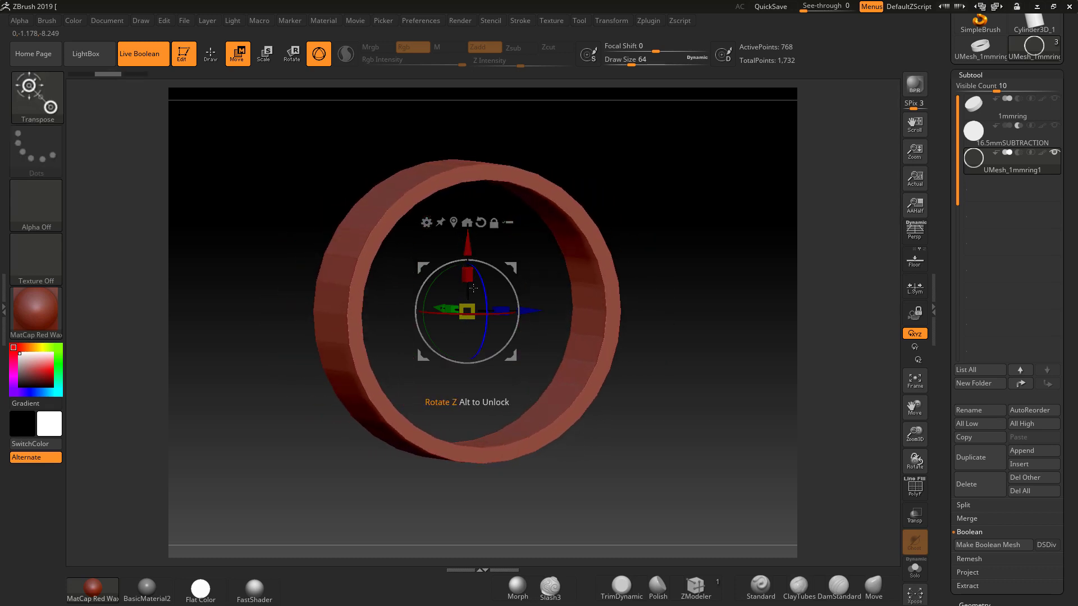
{"action": "left_click_drag", "start_coordinate": [613, 348], "coordinate": [729, 361]}
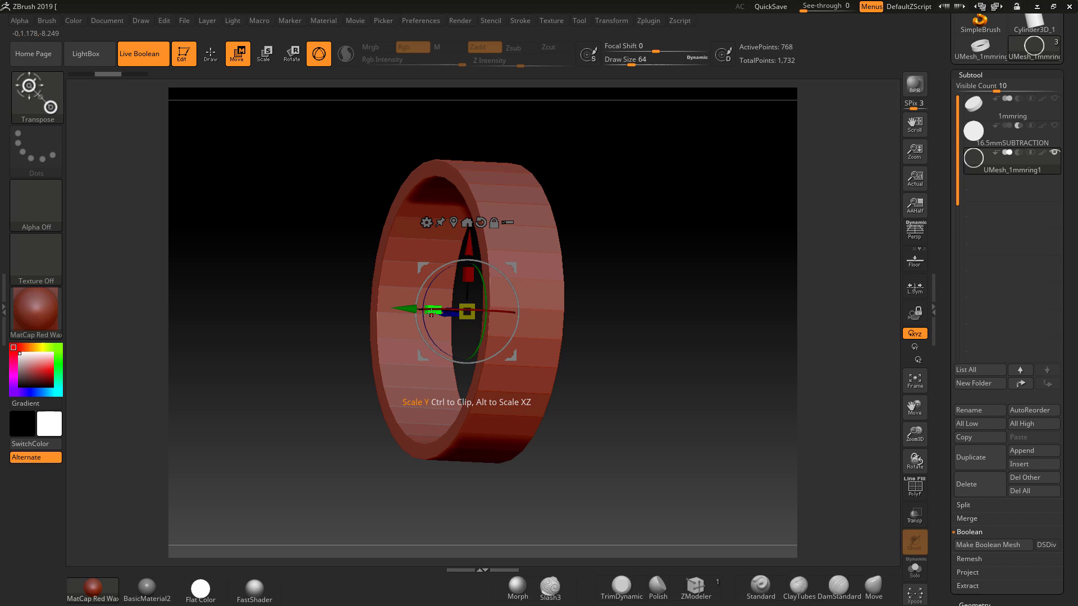
{"action": "left_click_drag", "start_coordinate": [431, 313], "coordinate": [495, 320]}
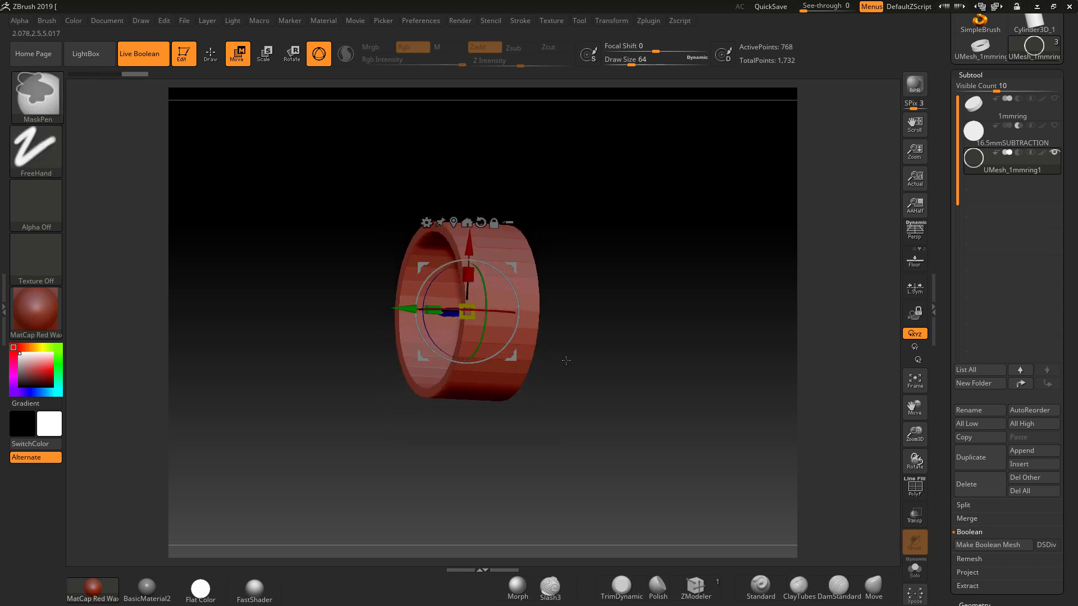
{"action": "mouse_move", "coordinate": [565, 361]}
{"action": "left_mouse_down"}
{"action": "mouse_move", "coordinate": [681, 368]}
{"action": "mouse_move", "coordinate": [615, 375]}
{"action": "left_mouse_up"}
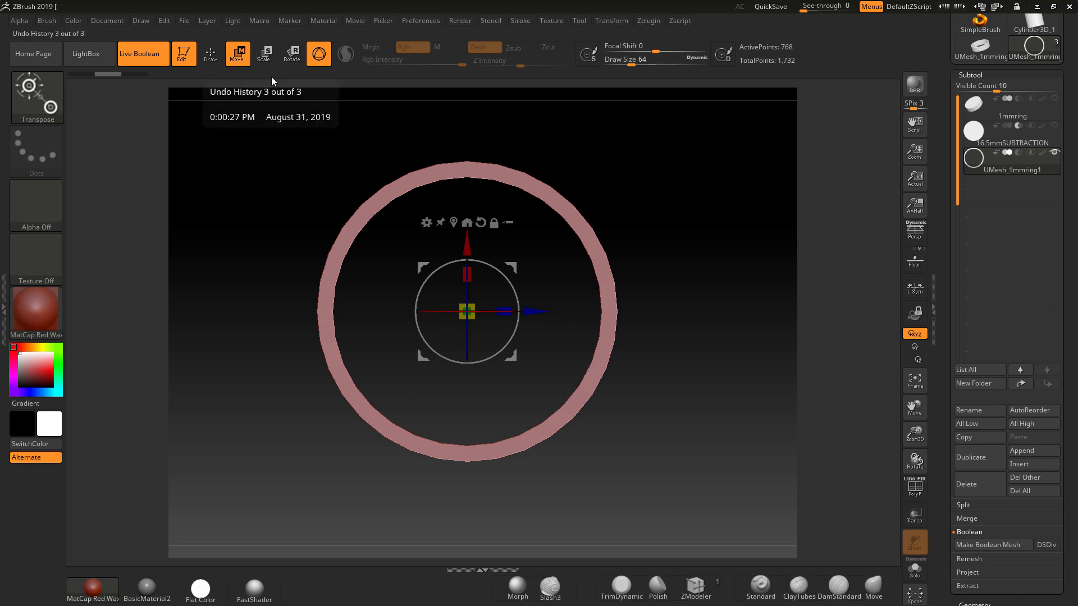
Switch to the Transpose line with the polygon wireframe shown and measure the ring band's width from edge to edge
{"action": "left_click", "coordinate": [319, 54]}
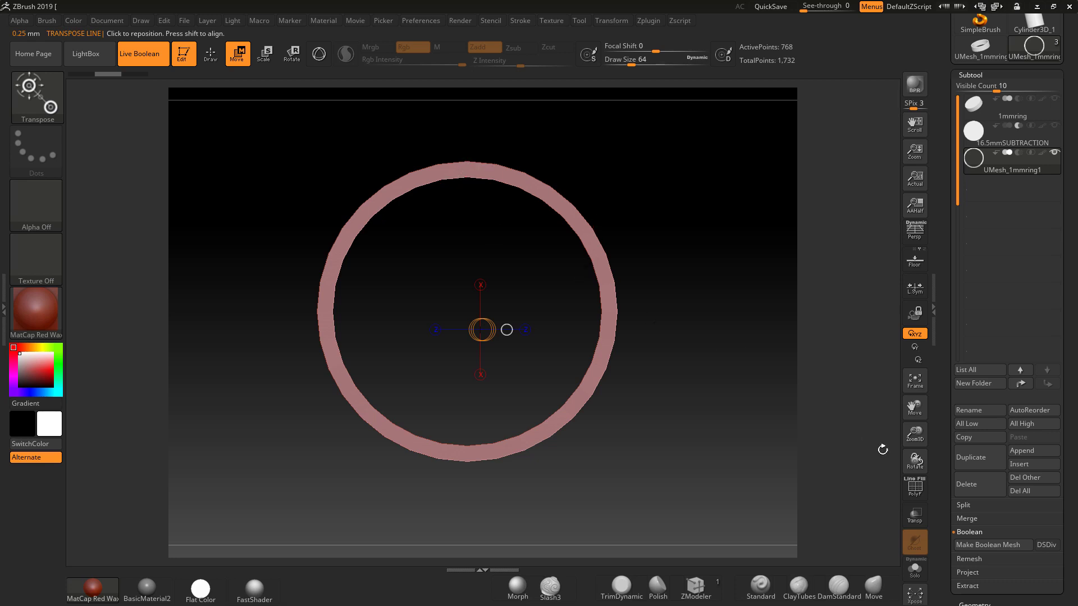
{"action": "left_click", "coordinate": [910, 490]}
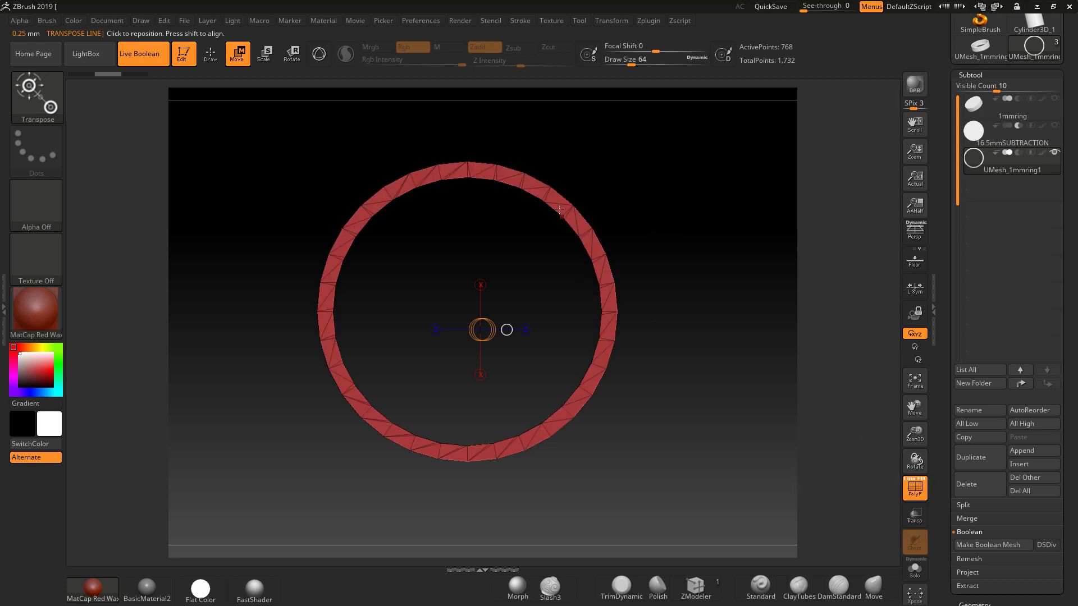
{"action": "left_click_drag", "start_coordinate": [699, 193], "coordinate": [779, 350], "text": "alt"}
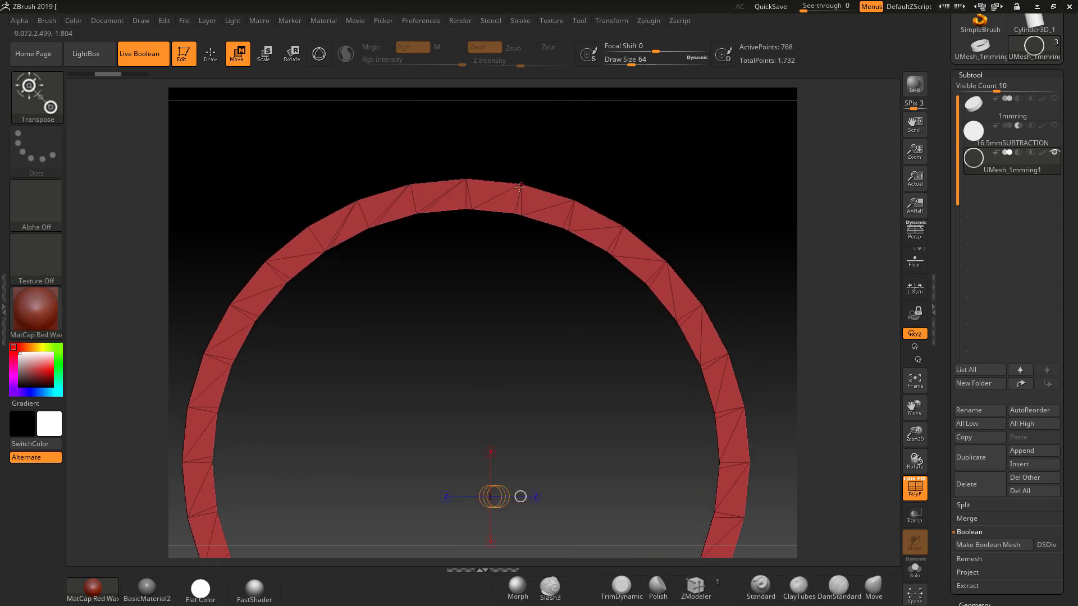
{"action": "left_click_drag", "start_coordinate": [696, 163], "coordinate": [679, 221]}
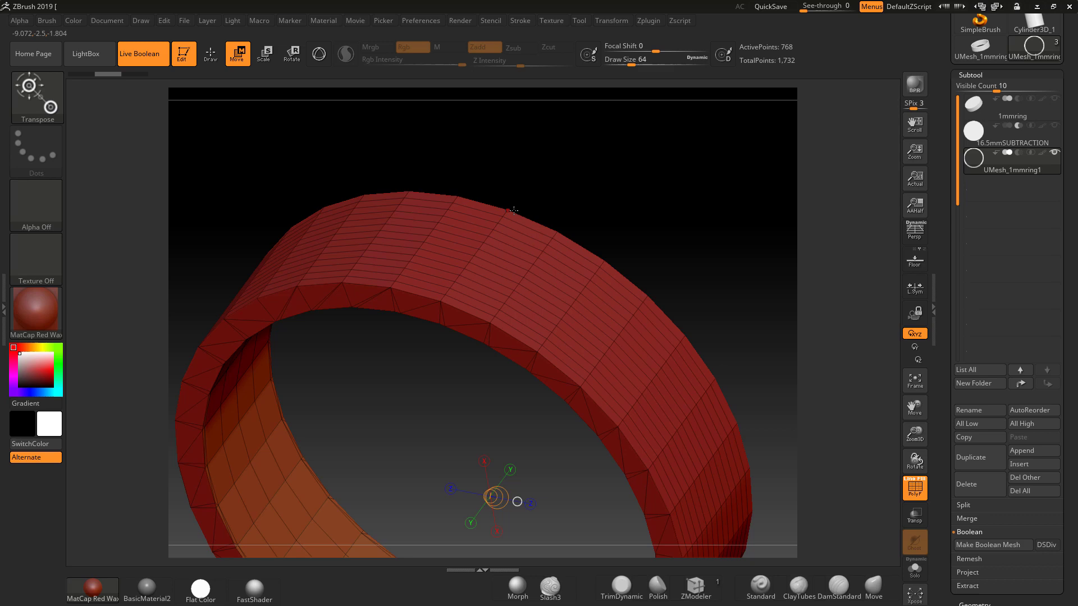
{"action": "left_click_drag", "start_coordinate": [514, 210], "coordinate": [616, 161]}
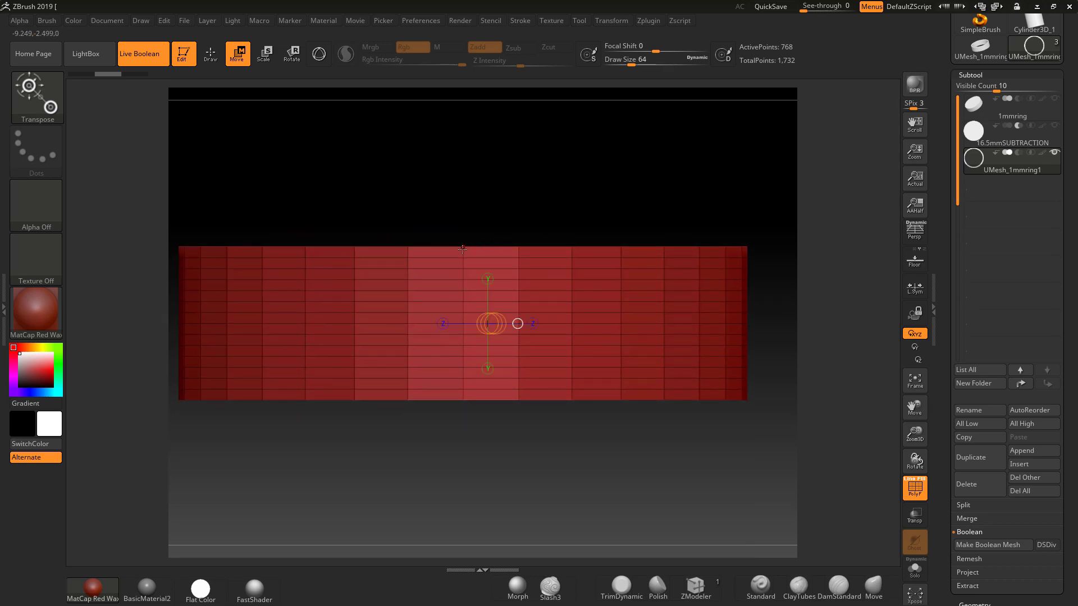
{"action": "mouse_move", "coordinate": [463, 249]}
{"action": "left_mouse_down"}
{"action": "mouse_move", "coordinate": [459, 380]}
{"action": "mouse_move", "coordinate": [405, 393]}
{"action": "mouse_move", "coordinate": [463, 400]}
{"action": "mouse_move", "coordinate": [436, 392]}
{"action": "mouse_move", "coordinate": [446, 414]}
{"action": "mouse_move", "coordinate": [425, 391]}
{"action": "mouse_move", "coordinate": [461, 399]}
{"action": "left_mouse_up"}
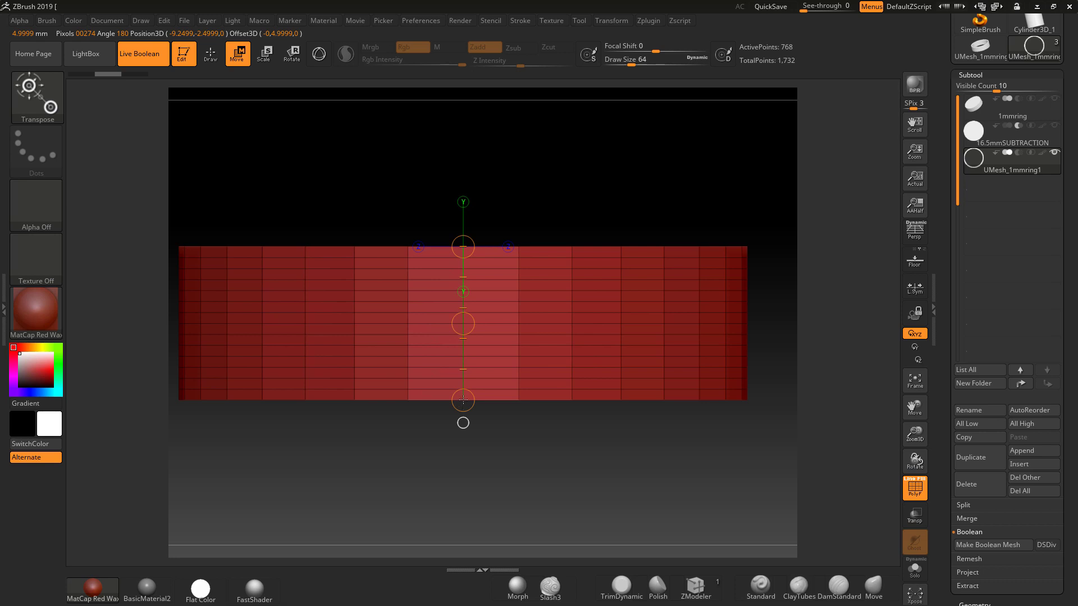
Measure the ring's outer diameter face-on with a straight horizontal Transpose line
{"action": "left_click_drag", "start_coordinate": [564, 495], "coordinate": [513, 374]}
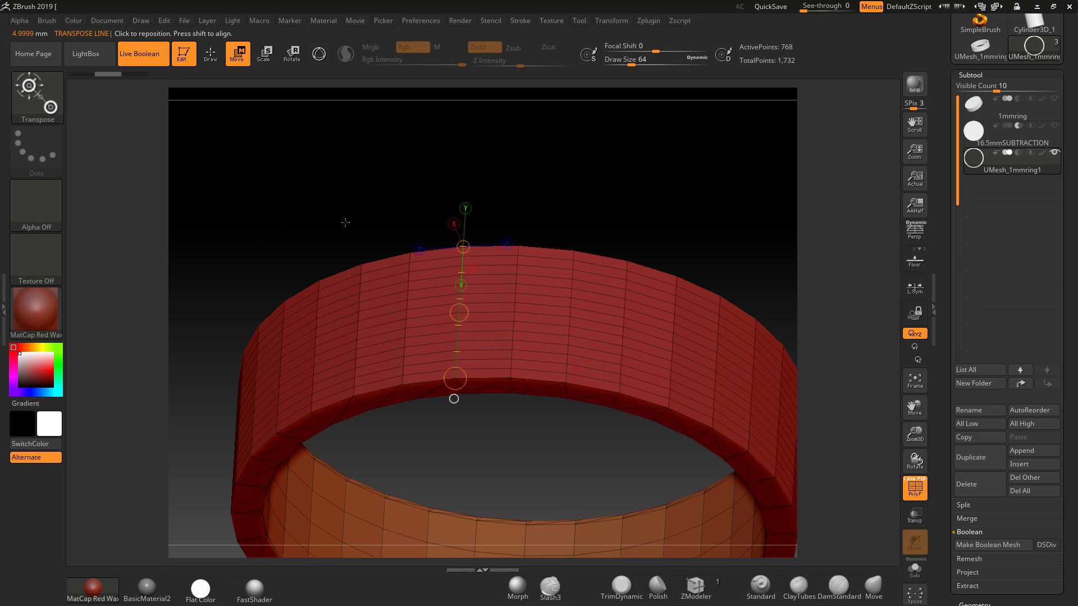
{"action": "left_click_drag", "start_coordinate": [392, 202], "coordinate": [708, 281]}
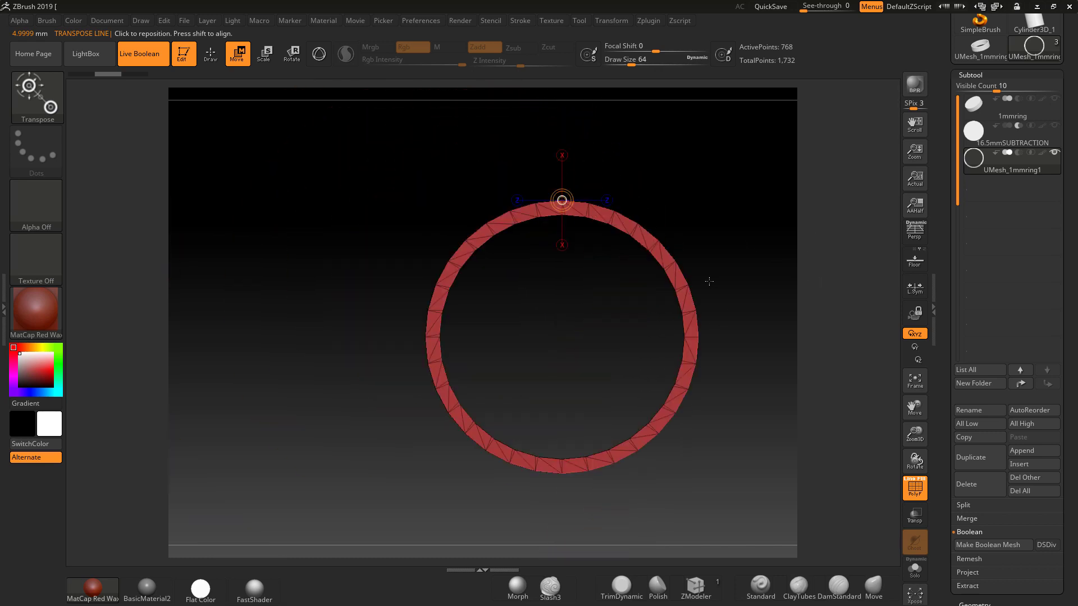
{"action": "mouse_move", "coordinate": [427, 337]}
{"action": "left_mouse_down"}
{"action": "mouse_move", "coordinate": [508, 354]}
{"action": "mouse_move", "coordinate": [385, 270]}
{"action": "mouse_move", "coordinate": [571, 289]}
{"action": "mouse_move", "coordinate": [623, 383]}
{"action": "mouse_move", "coordinate": [700, 337]}
{"action": "left_mouse_up"}
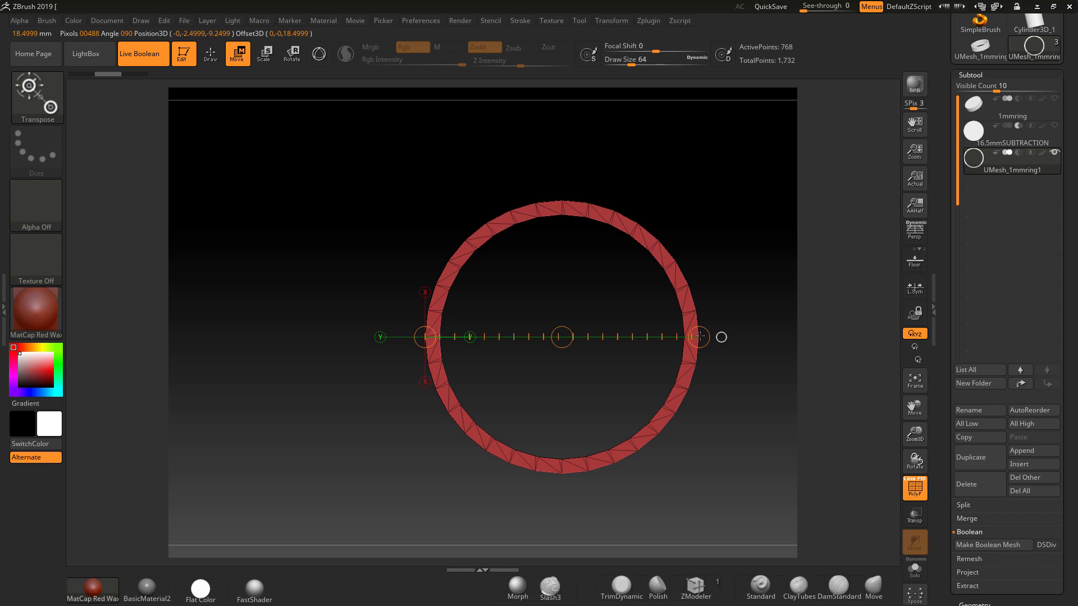
{"action": "left_click_drag", "start_coordinate": [700, 336], "coordinate": [699, 335]}
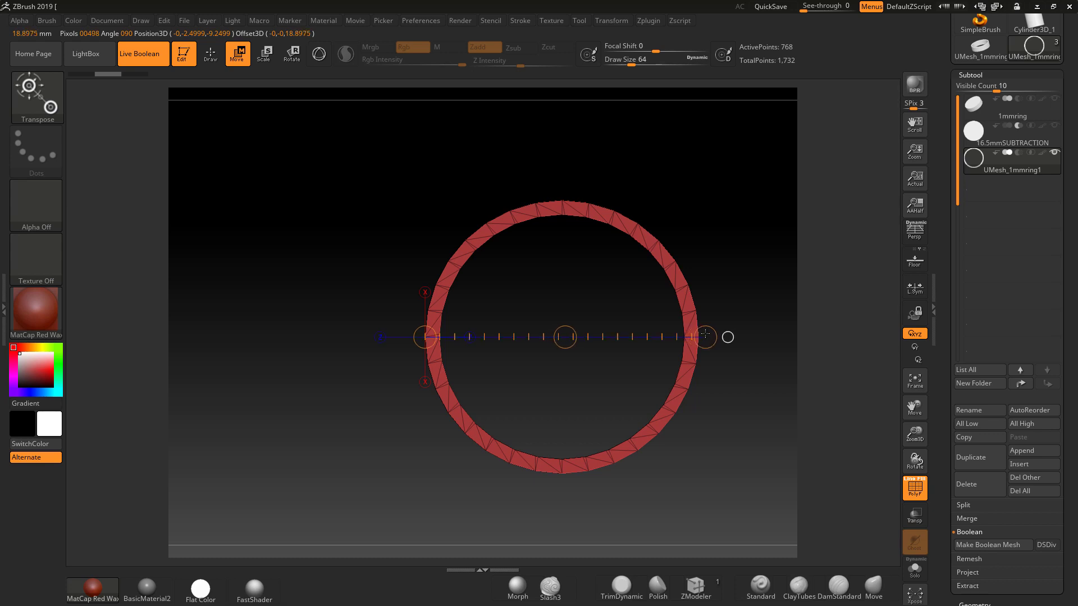
Draw a Transpose line diagonally across the ring from an angled view and inspect it from another angle
{"action": "left_click_drag", "start_coordinate": [765, 425], "coordinate": [707, 386]}
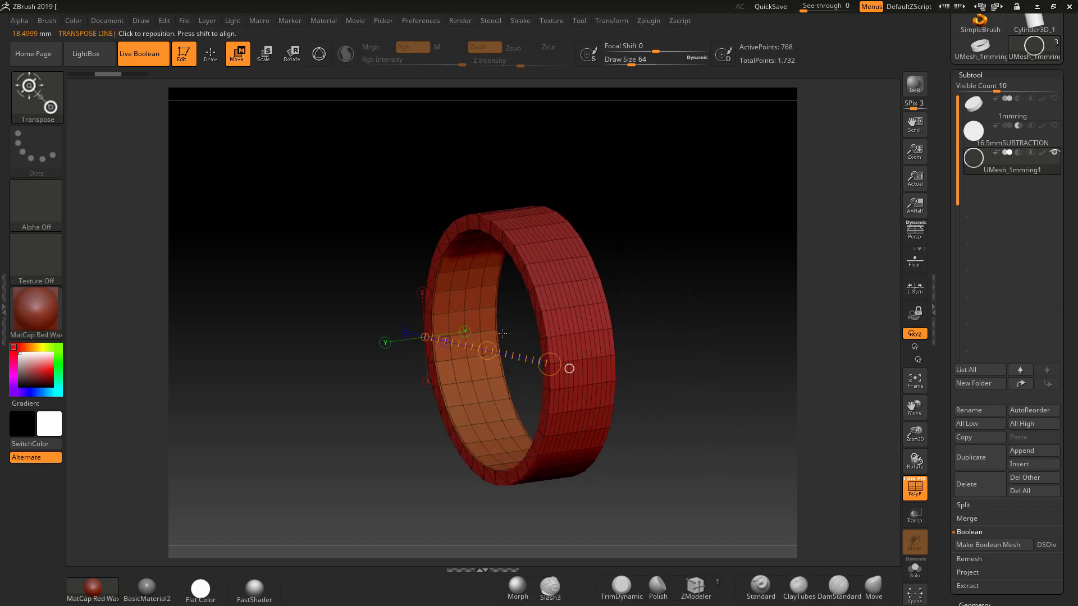
{"action": "left_click_drag", "start_coordinate": [430, 268], "coordinate": [615, 406]}
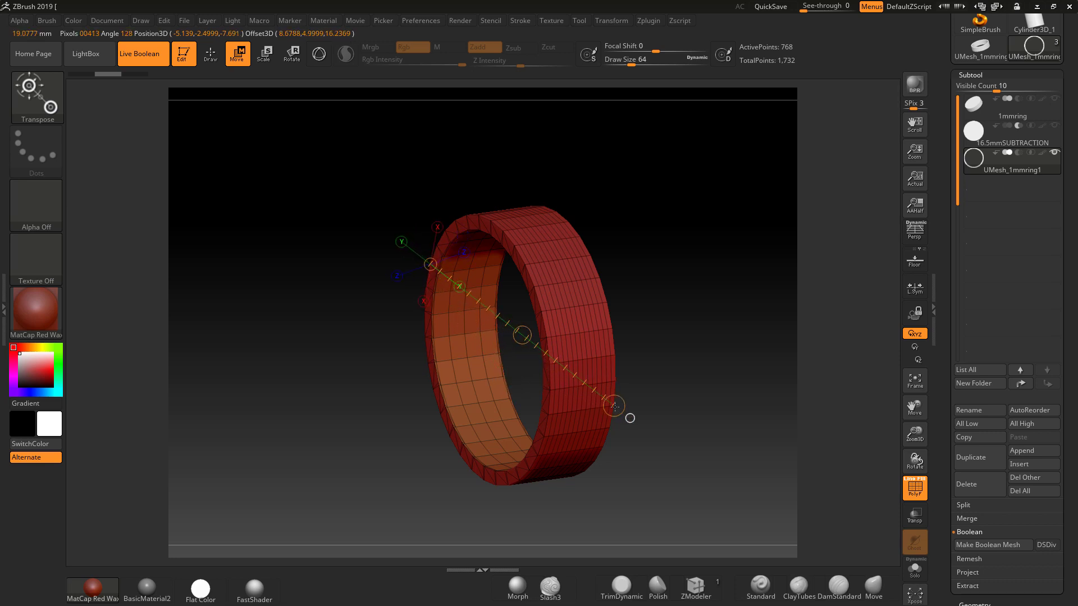
{"action": "left_click_drag", "start_coordinate": [724, 436], "coordinate": [710, 459], "text": "shift"}
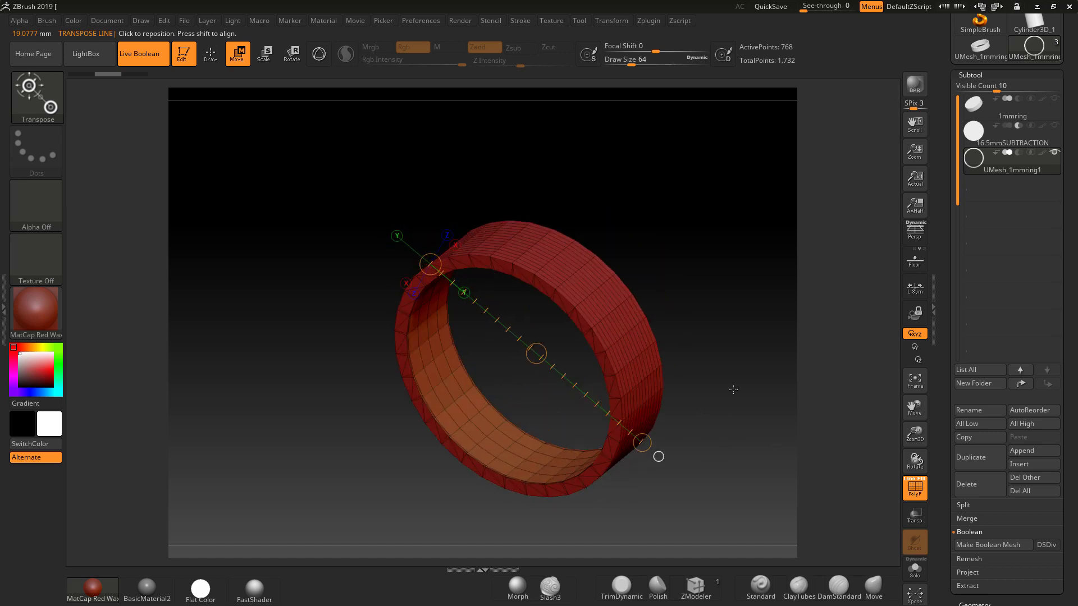
Reposition the end of the diagonal Transpose line across the ring and check the line from the side and face-on
{"action": "left_click_drag", "start_coordinate": [733, 389], "coordinate": [650, 433]}
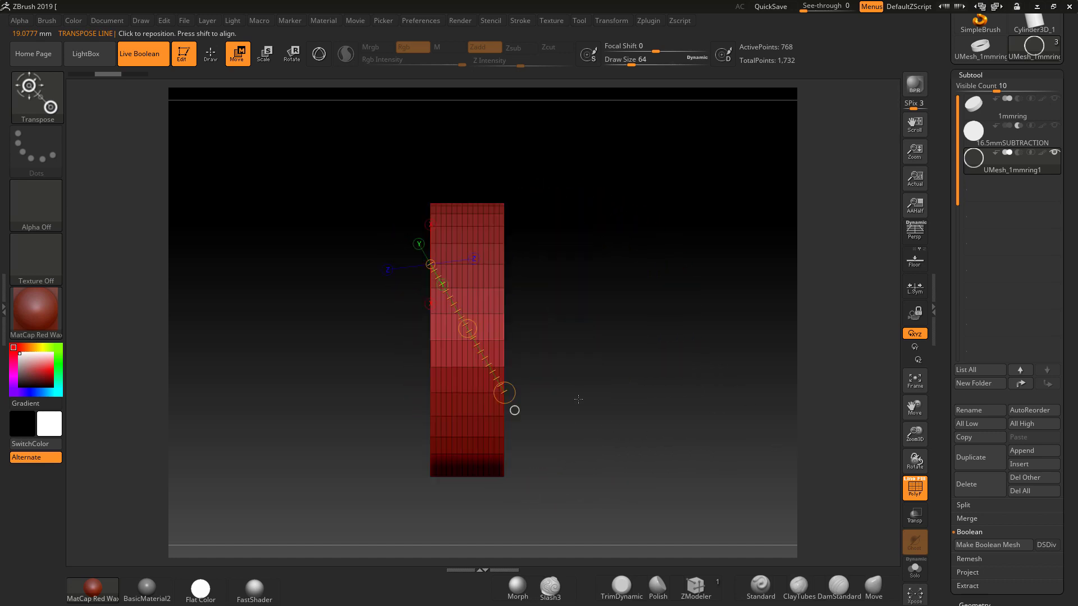
{"action": "left_click_drag", "start_coordinate": [578, 399], "coordinate": [619, 437]}
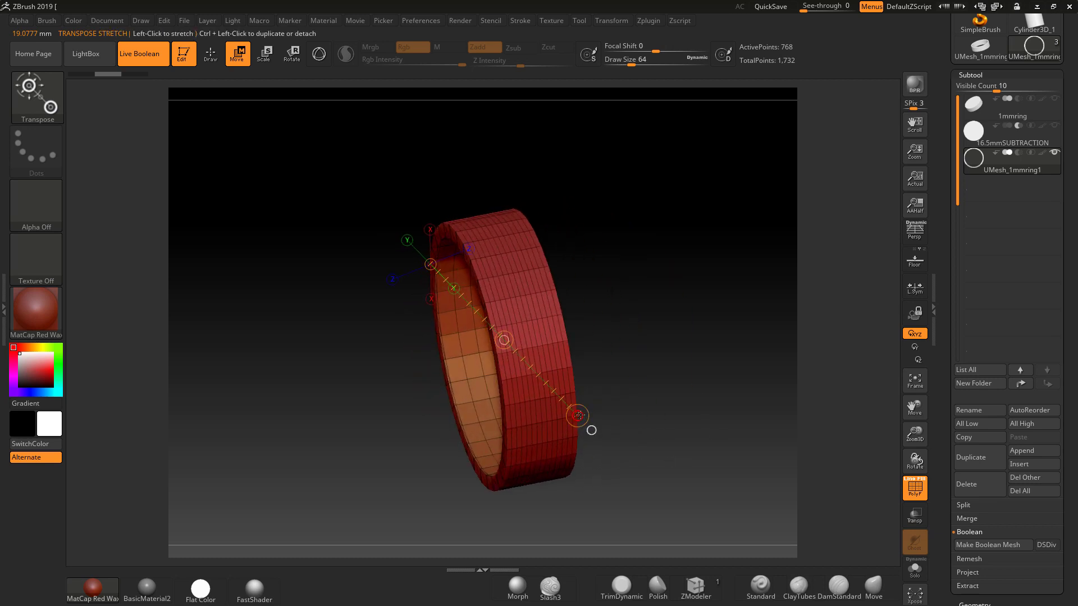
{"action": "left_click_drag", "start_coordinate": [578, 415], "coordinate": [575, 414]}
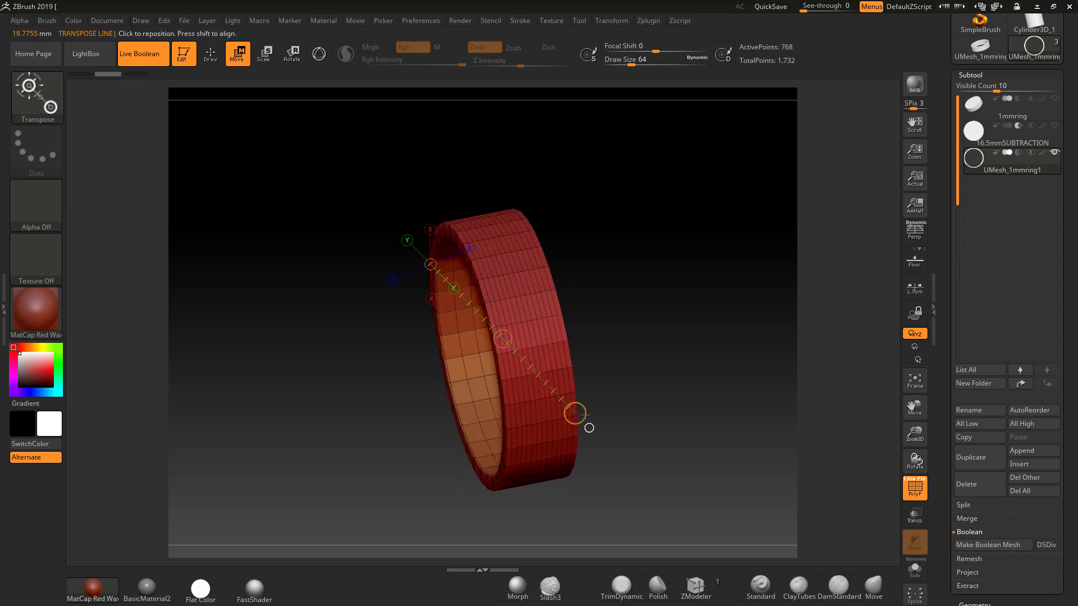
{"action": "mouse_move", "coordinate": [574, 414]}
{"action": "left_mouse_down"}
{"action": "mouse_move", "coordinate": [540, 425]}
{"action": "mouse_move", "coordinate": [577, 419]}
{"action": "mouse_move", "coordinate": [566, 428]}
{"action": "mouse_move", "coordinate": [513, 436]}
{"action": "mouse_move", "coordinate": [514, 448]}
{"action": "left_mouse_up"}
{"action": "left_click_drag", "start_coordinate": [619, 422], "coordinate": [662, 387]}
{"action": "left_click_drag", "start_coordinate": [754, 343], "coordinate": [698, 309], "text": "alt"}
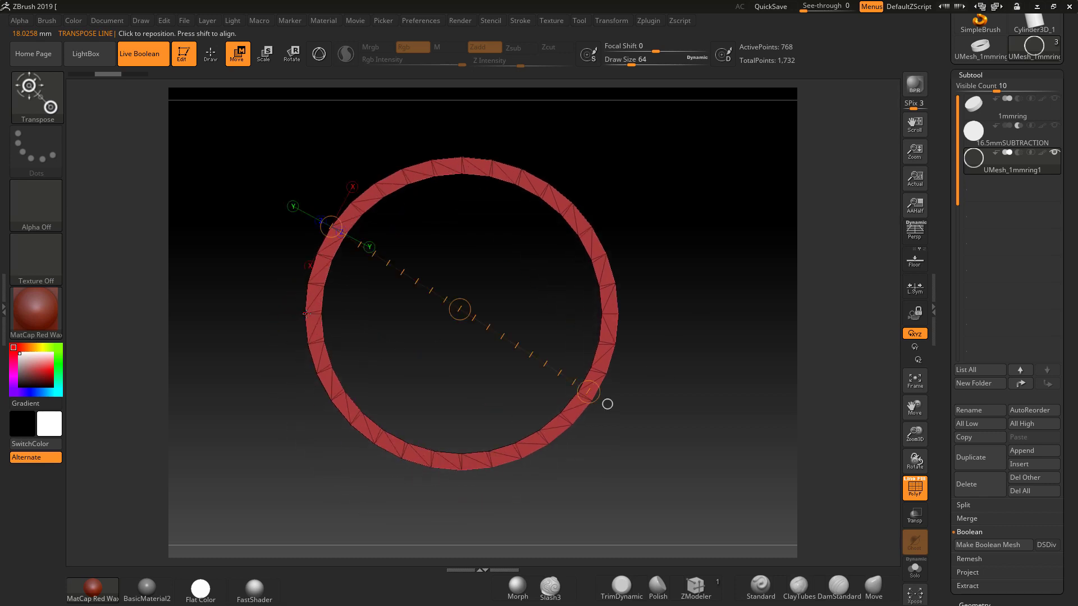
Measure the ring's full outer diameter again with a straight horizontal Transpose line in the face-on view
{"action": "left_click_drag", "start_coordinate": [307, 313], "coordinate": [617, 313], "text": "shift"}
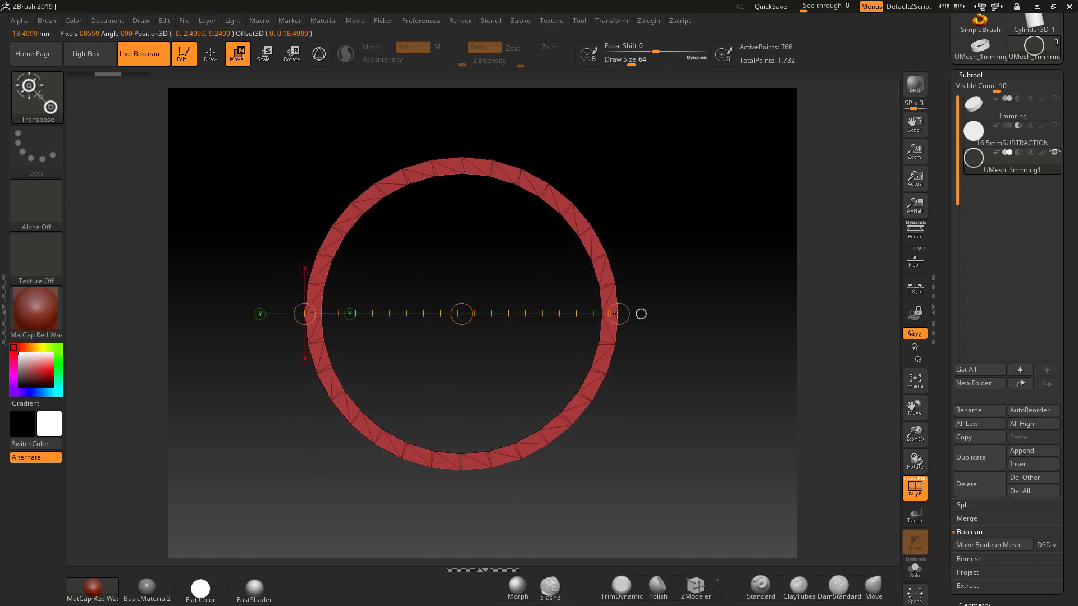
{"action": "left_click_drag", "start_coordinate": [683, 397], "coordinate": [512, 366], "text": "alt"}
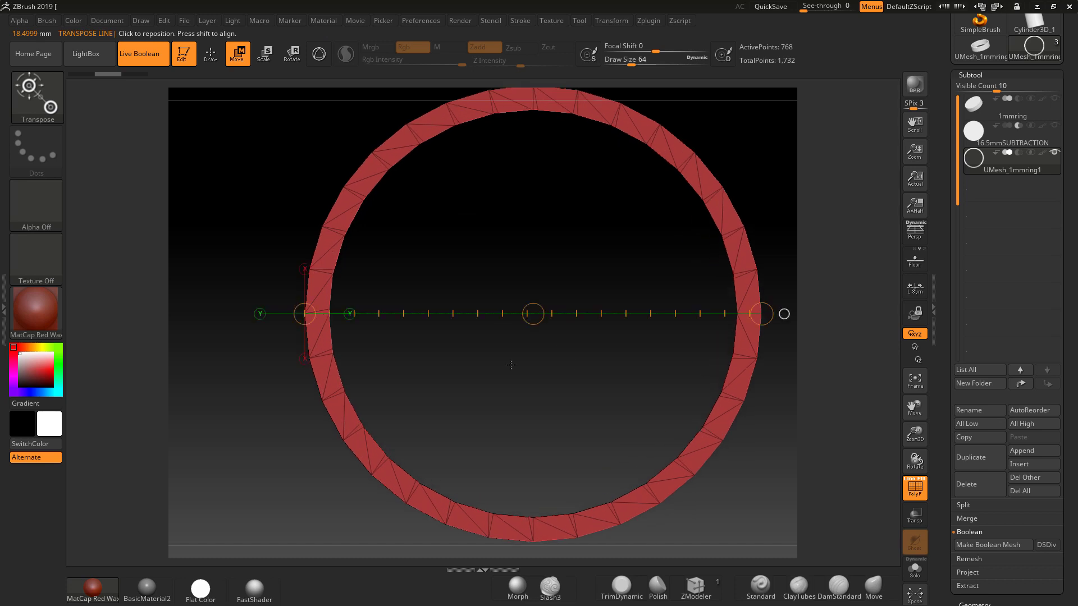
{"action": "left_click_drag", "start_coordinate": [563, 400], "coordinate": [473, 422], "text": "alt"}
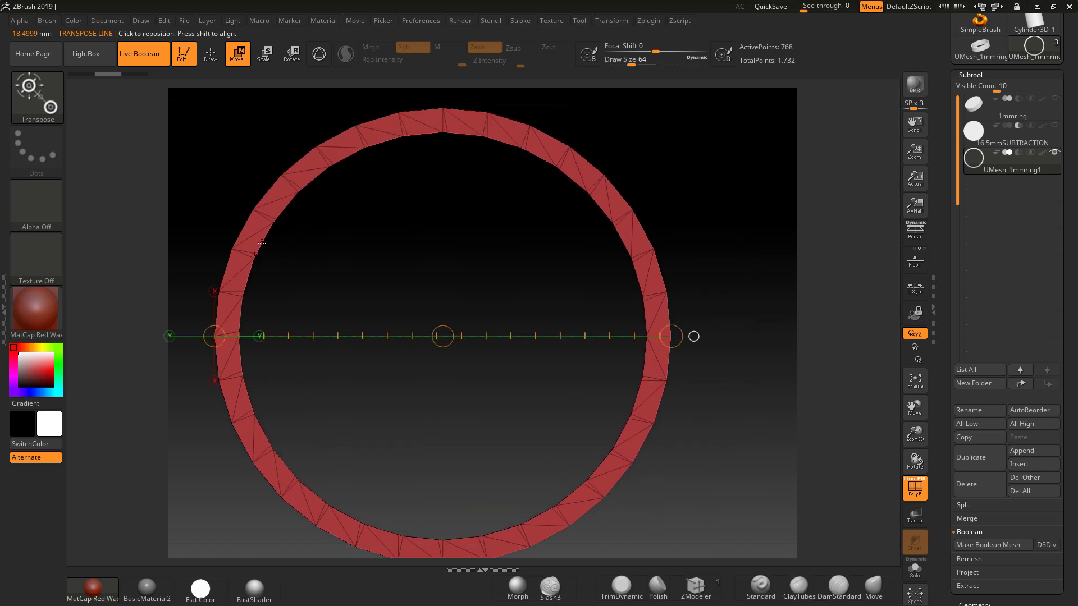
Draw diagonal Transpose lines between opposite inner edges of the ring to measure its inner diameter
{"action": "left_click_drag", "start_coordinate": [256, 253], "coordinate": [707, 447]}
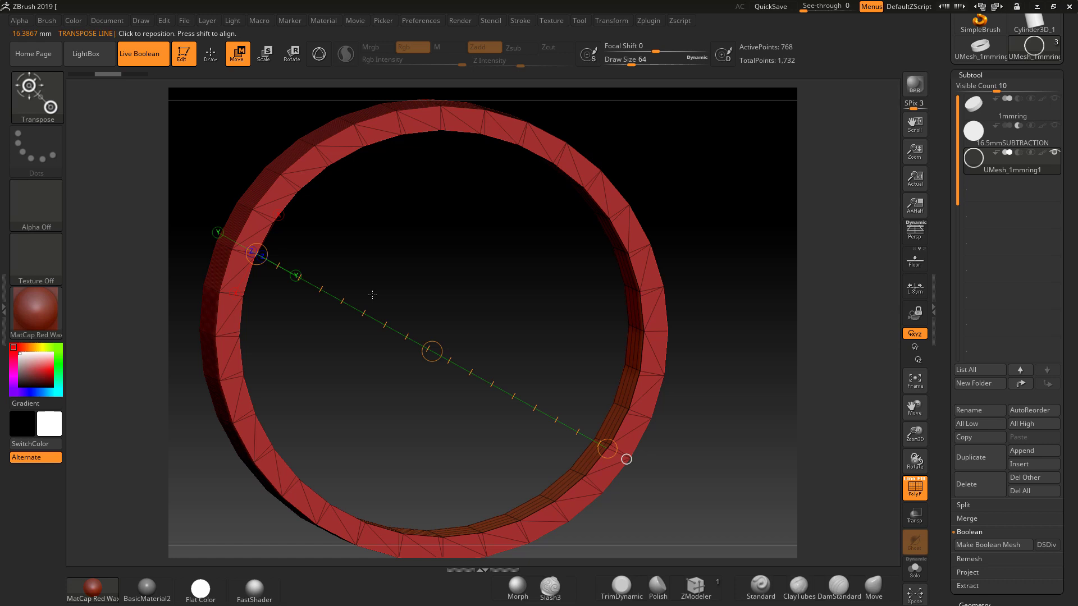
{"action": "left_click_drag", "start_coordinate": [274, 218], "coordinate": [275, 217]}
{"action": "mouse_move", "coordinate": [245, 290]}
{"action": "left_mouse_down"}
{"action": "mouse_move", "coordinate": [308, 344]}
{"action": "mouse_move", "coordinate": [577, 448]}
{"action": "mouse_move", "coordinate": [582, 469]}
{"action": "mouse_move", "coordinate": [569, 468]}
{"action": "left_mouse_up"}
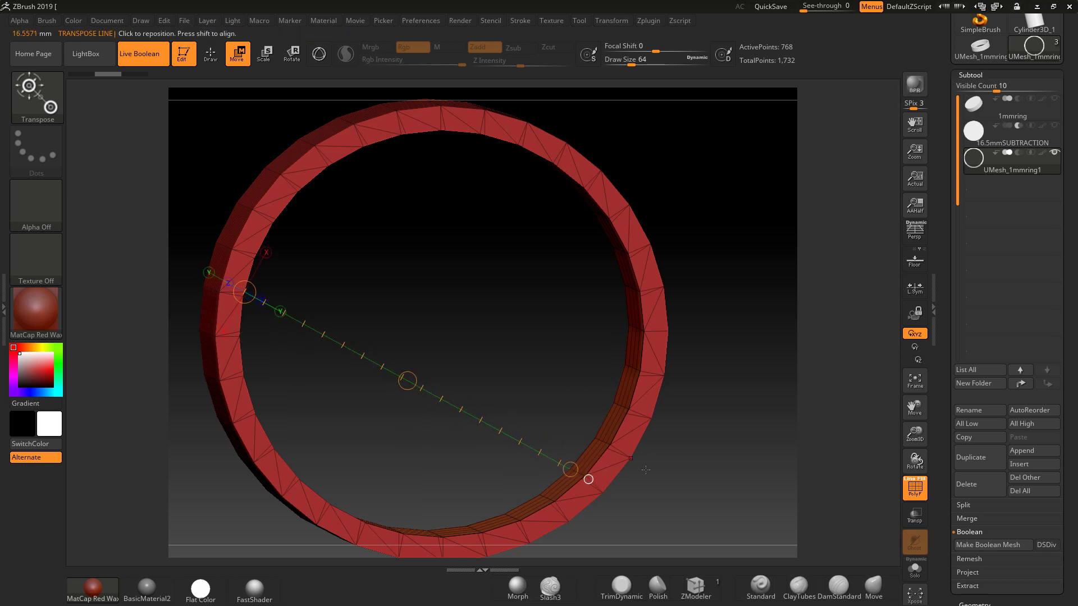
{"action": "mouse_move", "coordinate": [708, 429]}
{"action": "left_mouse_down"}
{"action": "mouse_move", "coordinate": [710, 463]}
{"action": "mouse_move", "coordinate": [706, 431]}
{"action": "mouse_move", "coordinate": [724, 440]}
{"action": "mouse_move", "coordinate": [690, 423]}
{"action": "mouse_move", "coordinate": [710, 409]}
{"action": "left_mouse_up"}
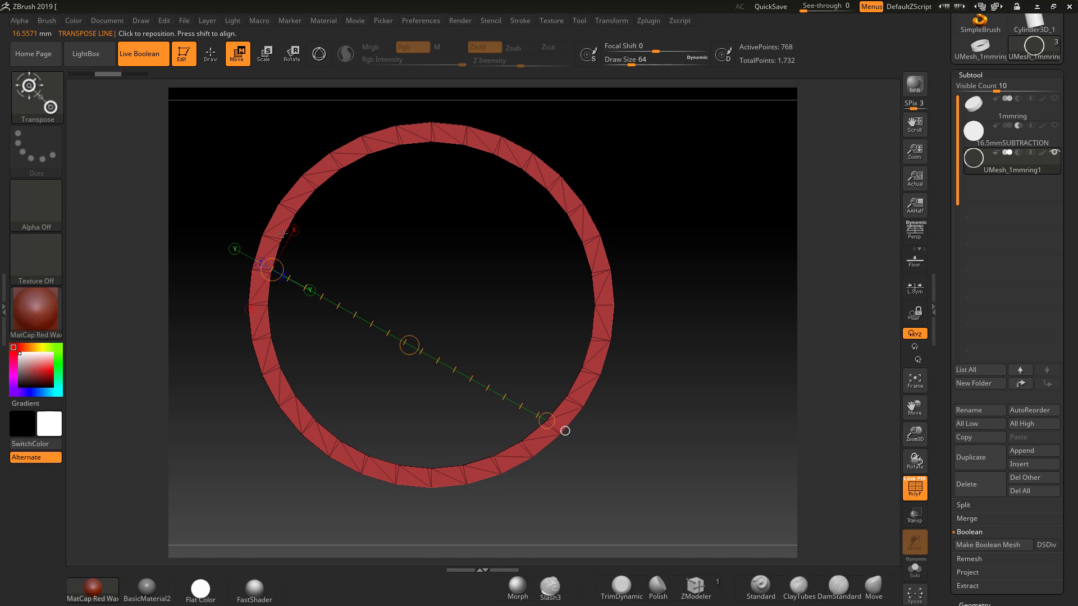
Toggle perspective distortion on and off, and draw a diagonal Transpose line between the outer edges of the face-on ring
{"action": "left_click", "coordinate": [915, 230]}
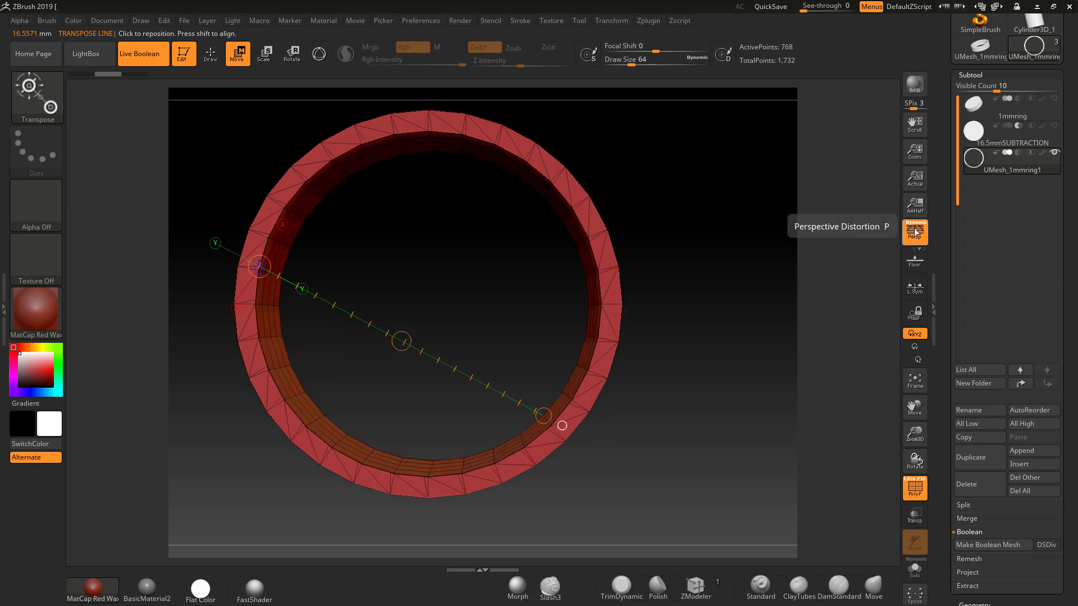
{"action": "left_click", "coordinate": [915, 230]}
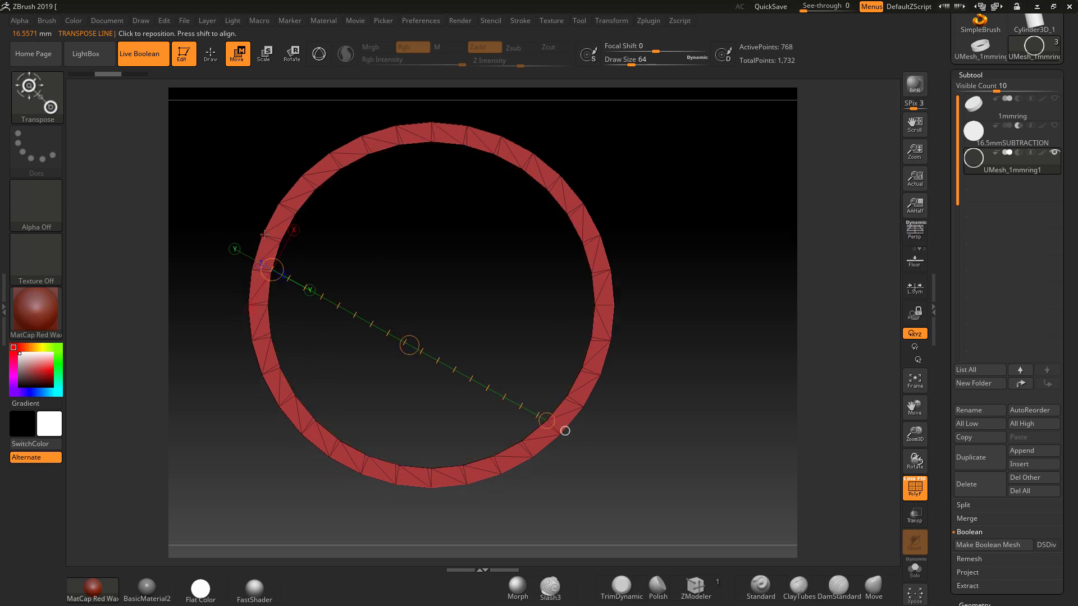
{"action": "mouse_move", "coordinate": [265, 234]}
{"action": "left_mouse_down"}
{"action": "mouse_move", "coordinate": [532, 425]}
{"action": "mouse_move", "coordinate": [580, 384]}
{"action": "mouse_move", "coordinate": [585, 407]}
{"action": "left_mouse_up"}
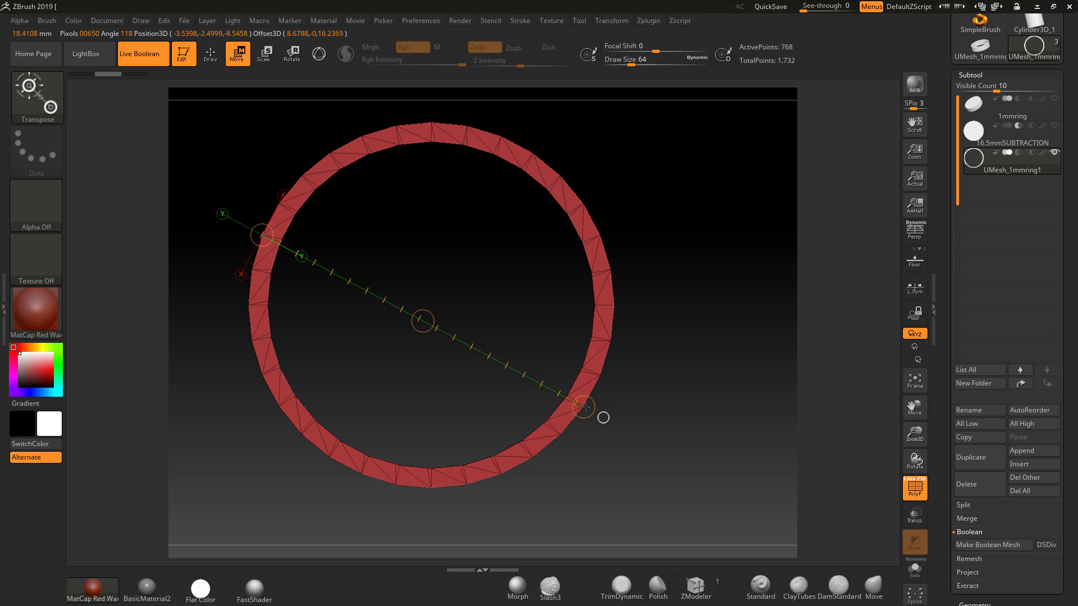
From the side view, draw a horizontal Transpose line about 2.5 mm long from the band's edge and align it to its X axis
{"action": "left_click", "coordinate": [602, 416]}
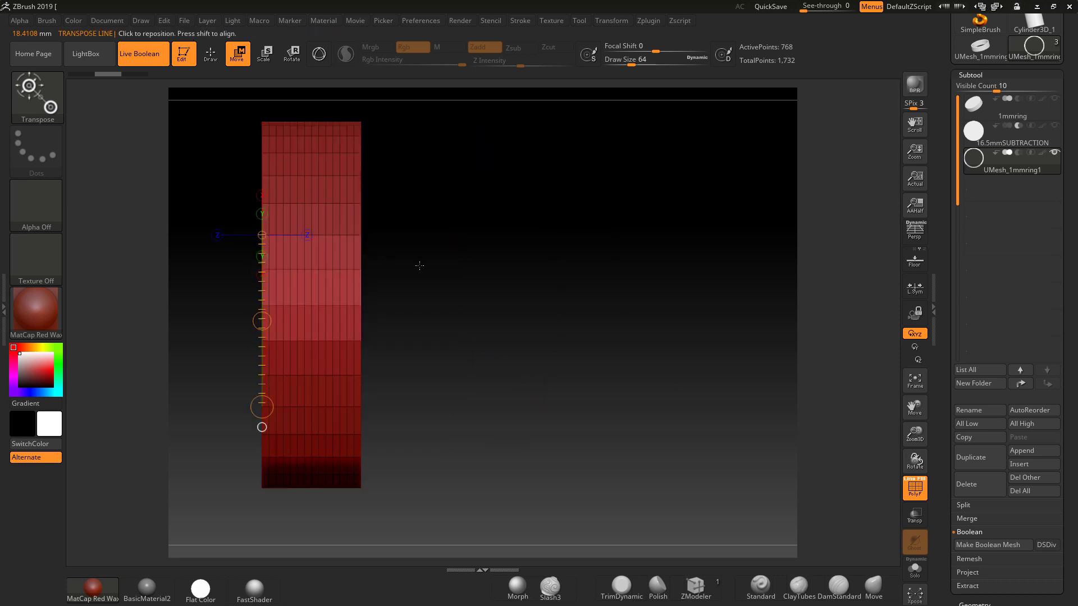
{"action": "left_click_drag", "start_coordinate": [492, 260], "coordinate": [616, 291], "text": "alt"}
{"action": "left_click_drag", "start_coordinate": [525, 296], "coordinate": [577, 296], "text": "alt"}
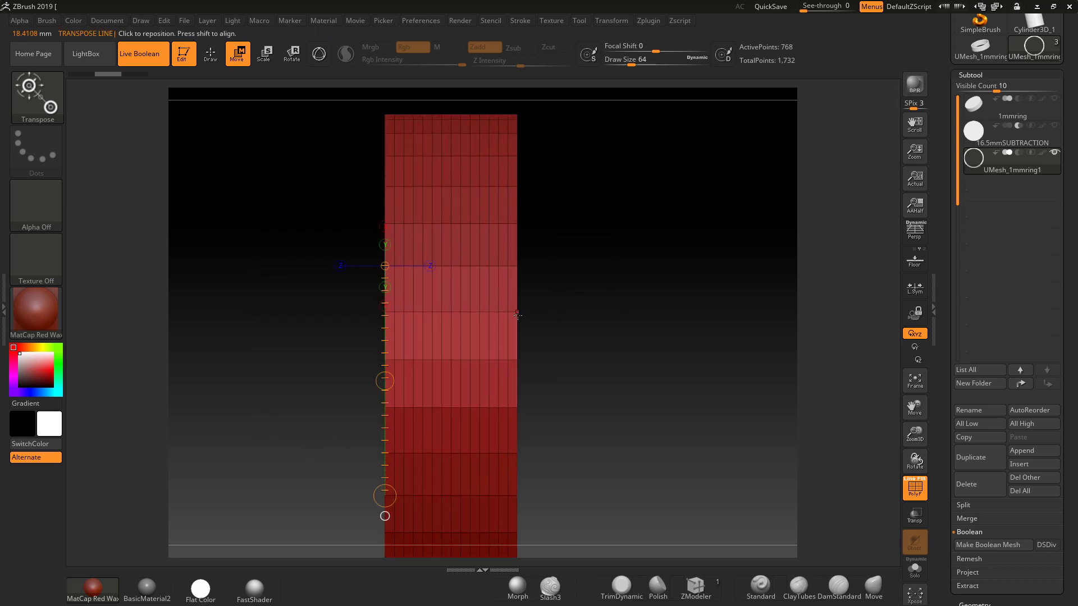
{"action": "left_click_drag", "start_coordinate": [517, 313], "coordinate": [429, 312]}
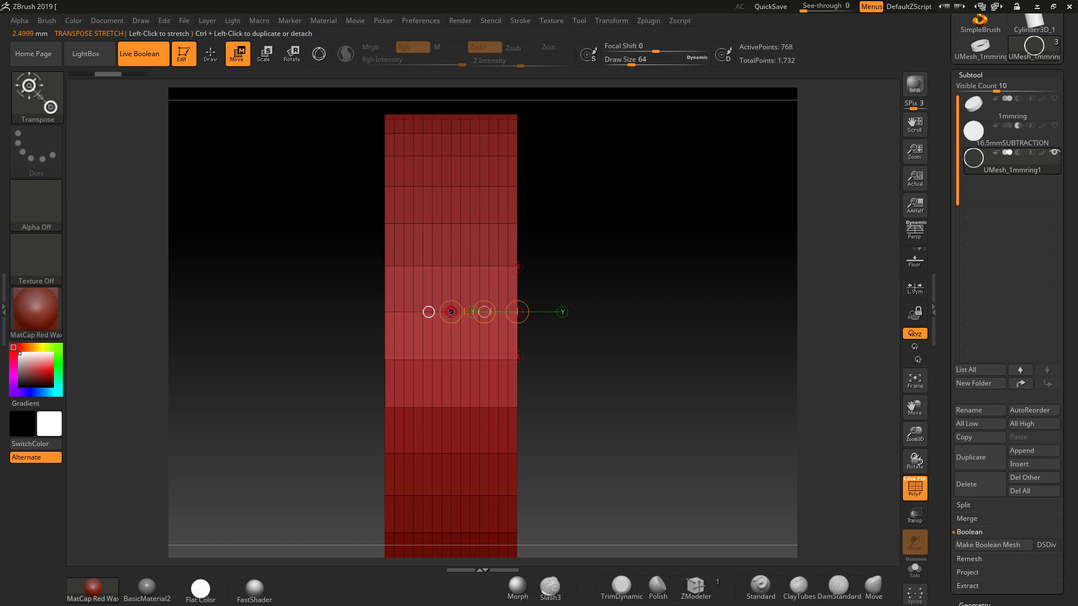
{"action": "left_click_drag", "start_coordinate": [637, 337], "coordinate": [653, 343]}
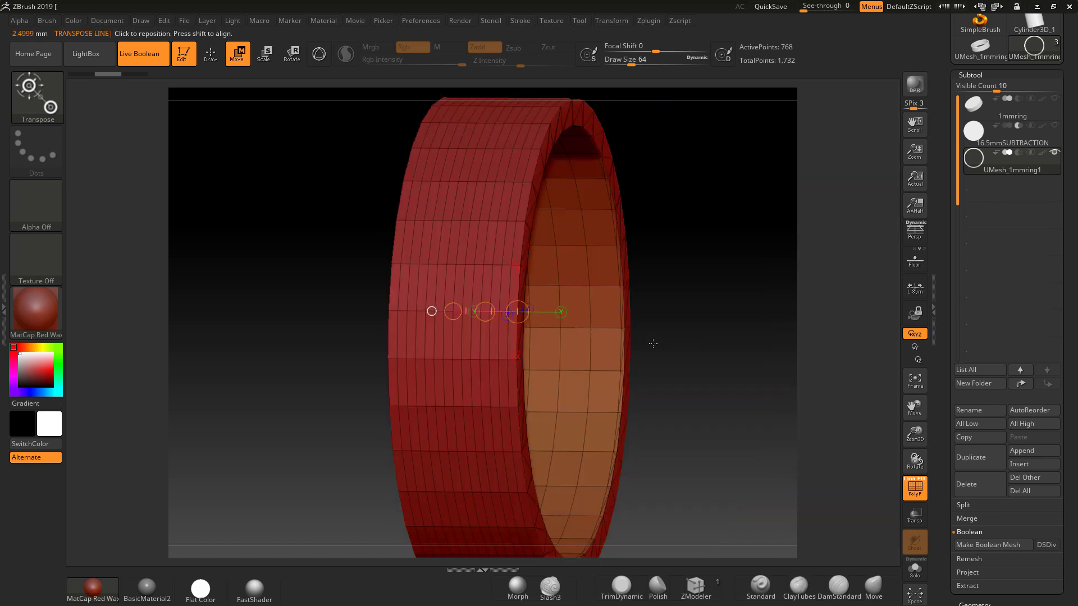
{"action": "left_click_drag", "start_coordinate": [730, 361], "coordinate": [758, 355], "text": "shift"}
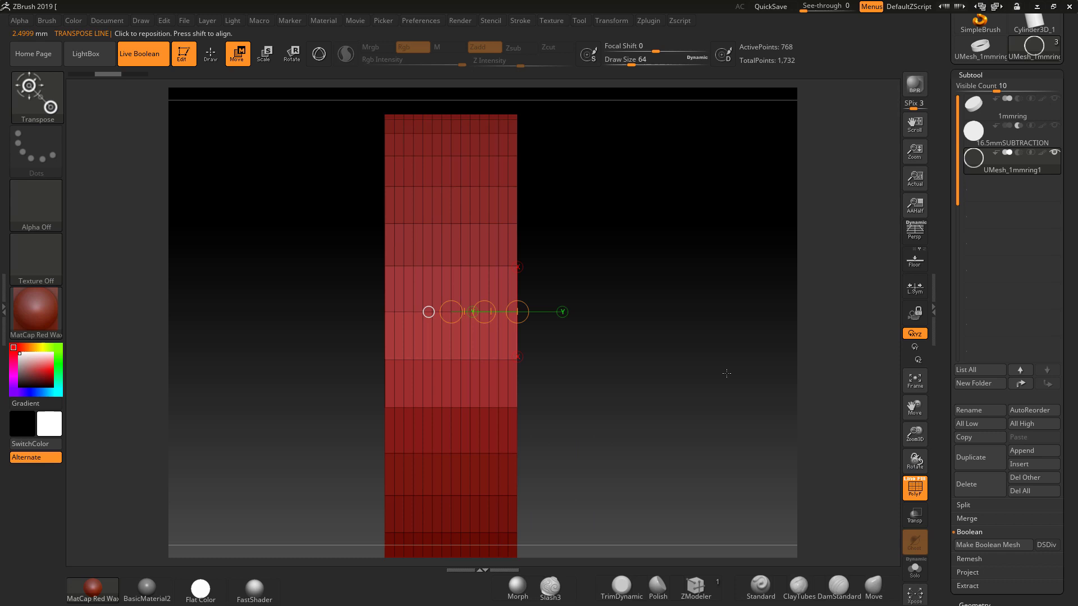
{"action": "left_click", "coordinate": [517, 268]}
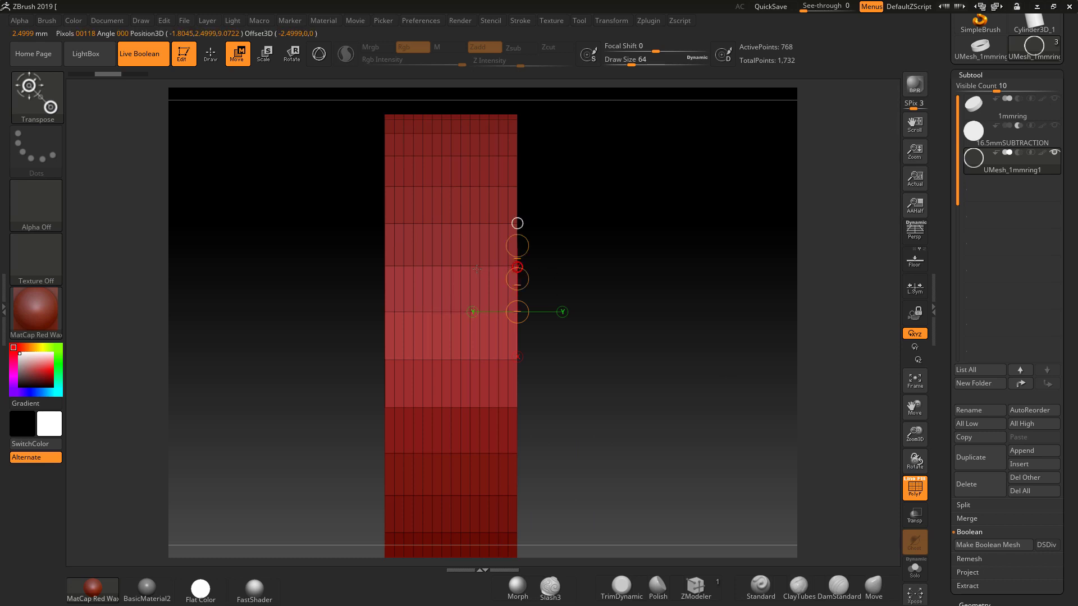
Draw diagonal Transpose lines over the band in side view, and measure its full width with a straight horizontal line
{"action": "mouse_move", "coordinate": [385, 264]}
{"action": "left_mouse_down"}
{"action": "mouse_move", "coordinate": [604, 266]}
{"action": "mouse_move", "coordinate": [508, 294]}
{"action": "mouse_move", "coordinate": [590, 264]}
{"action": "mouse_move", "coordinate": [530, 265]}
{"action": "mouse_move", "coordinate": [496, 354]}
{"action": "left_mouse_up"}
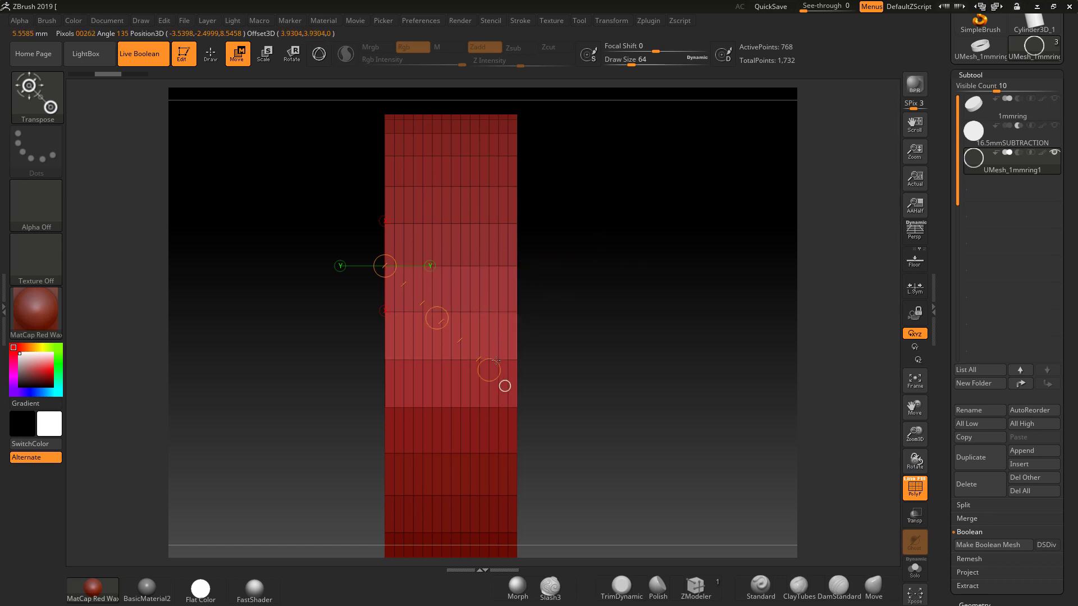
{"action": "left_click_drag", "start_coordinate": [468, 389], "coordinate": [516, 398]}
{"action": "left_click_drag", "start_coordinate": [453, 414], "coordinate": [518, 273]}
{"action": "mouse_move", "coordinate": [383, 187]}
{"action": "left_mouse_down"}
{"action": "mouse_move", "coordinate": [421, 199]}
{"action": "mouse_move", "coordinate": [552, 186]}
{"action": "mouse_move", "coordinate": [509, 188]}
{"action": "mouse_move", "coordinate": [565, 226]}
{"action": "mouse_move", "coordinate": [505, 241]}
{"action": "mouse_move", "coordinate": [480, 230]}
{"action": "mouse_move", "coordinate": [482, 218]}
{"action": "mouse_move", "coordinate": [461, 219]}
{"action": "mouse_move", "coordinate": [474, 184]}
{"action": "mouse_move", "coordinate": [494, 184]}
{"action": "mouse_move", "coordinate": [460, 227]}
{"action": "mouse_move", "coordinate": [477, 187]}
{"action": "mouse_move", "coordinate": [475, 153]}
{"action": "mouse_move", "coordinate": [479, 188]}
{"action": "mouse_move", "coordinate": [465, 220]}
{"action": "mouse_move", "coordinate": [475, 191]}
{"action": "mouse_move", "coordinate": [544, 187]}
{"action": "mouse_move", "coordinate": [530, 186]}
{"action": "left_mouse_up"}
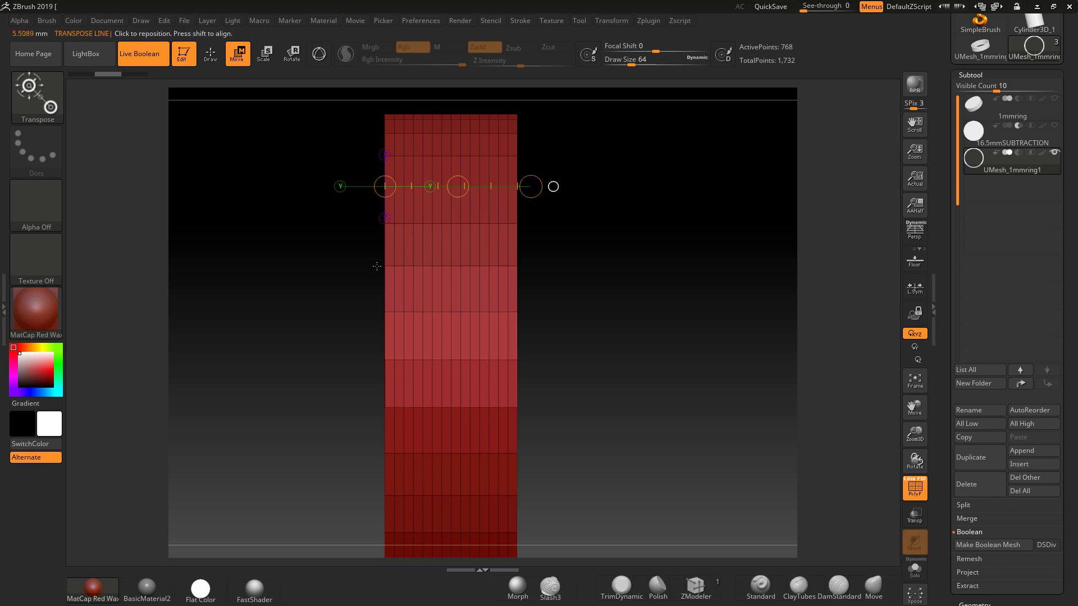
{"action": "left_click_drag", "start_coordinate": [386, 264], "coordinate": [518, 262]}
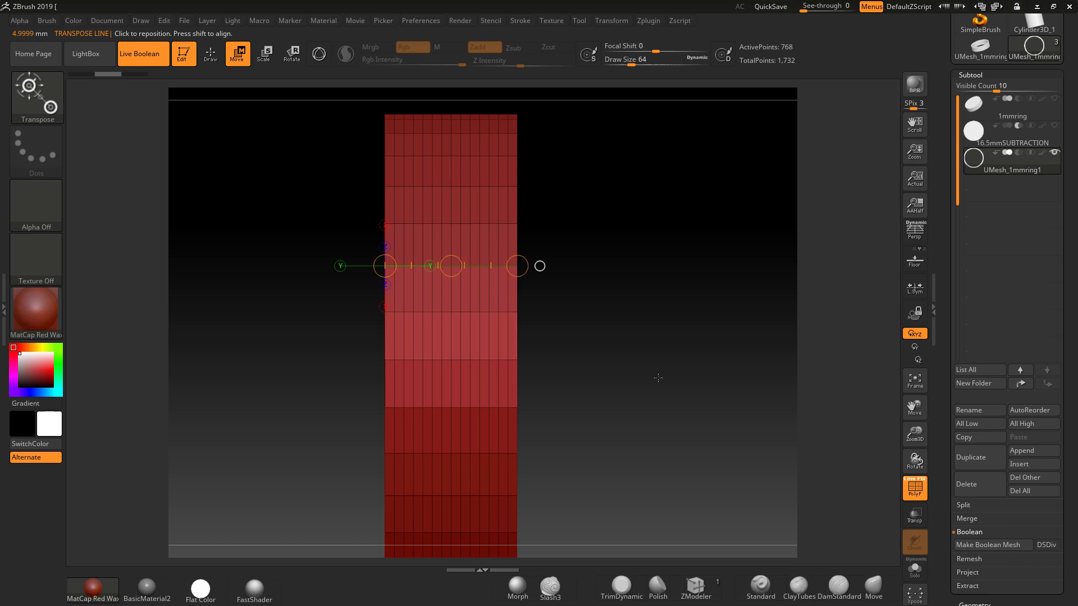
Draw a steep Transpose line across the face-on ring, try stretching the mesh from the line's end, and undo the stretch
{"action": "left_click_drag", "start_coordinate": [677, 388], "coordinate": [554, 236]}
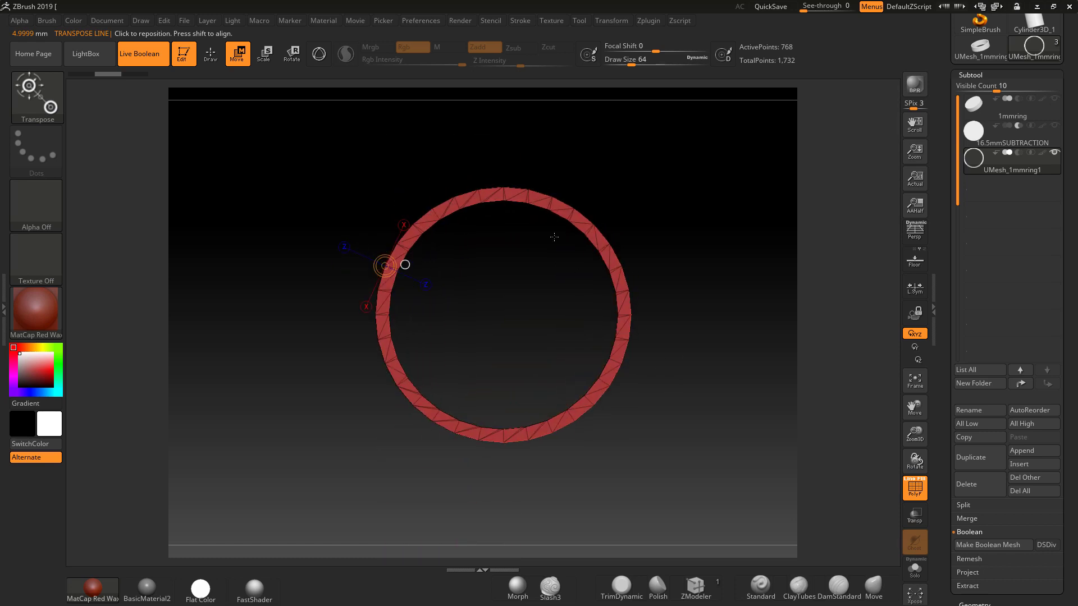
{"action": "left_click_drag", "start_coordinate": [481, 190], "coordinate": [552, 434]}
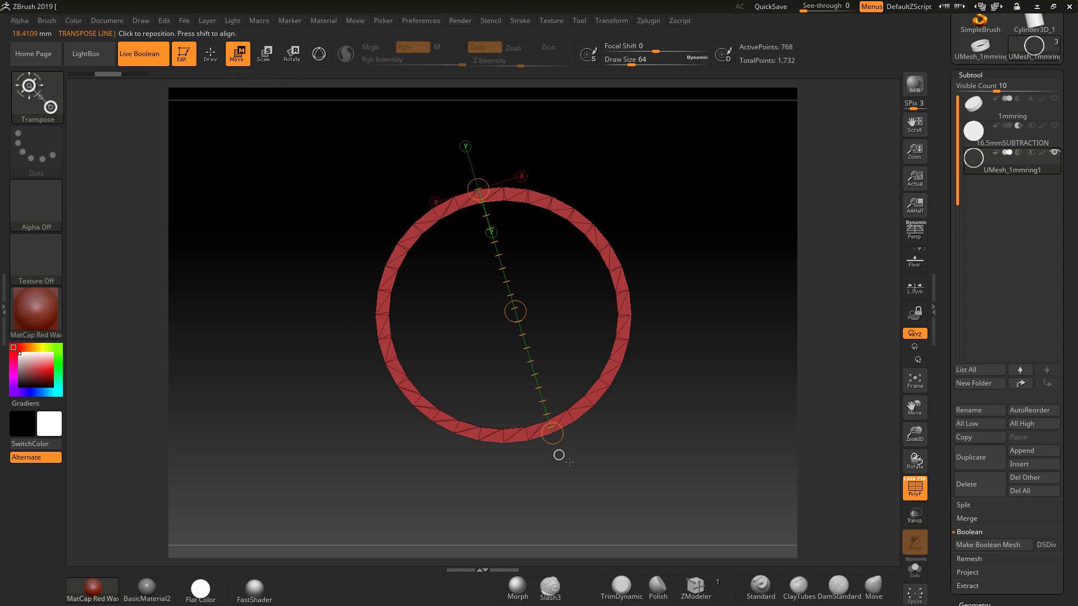
{"action": "left_click_drag", "start_coordinate": [552, 433], "coordinate": [629, 604]}
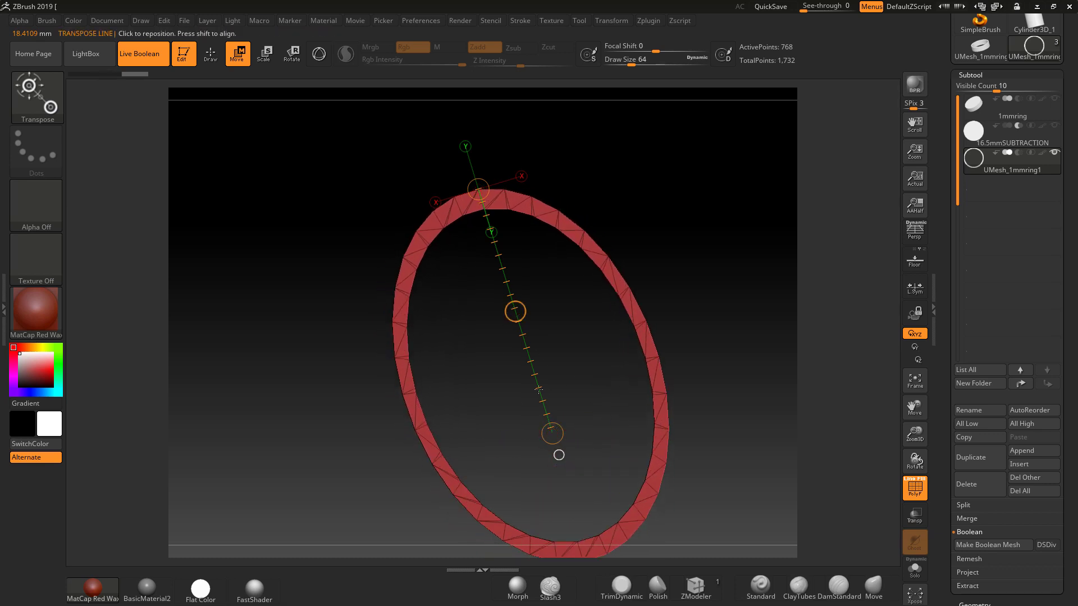
{"action": "key", "text": "ctrl+z"}
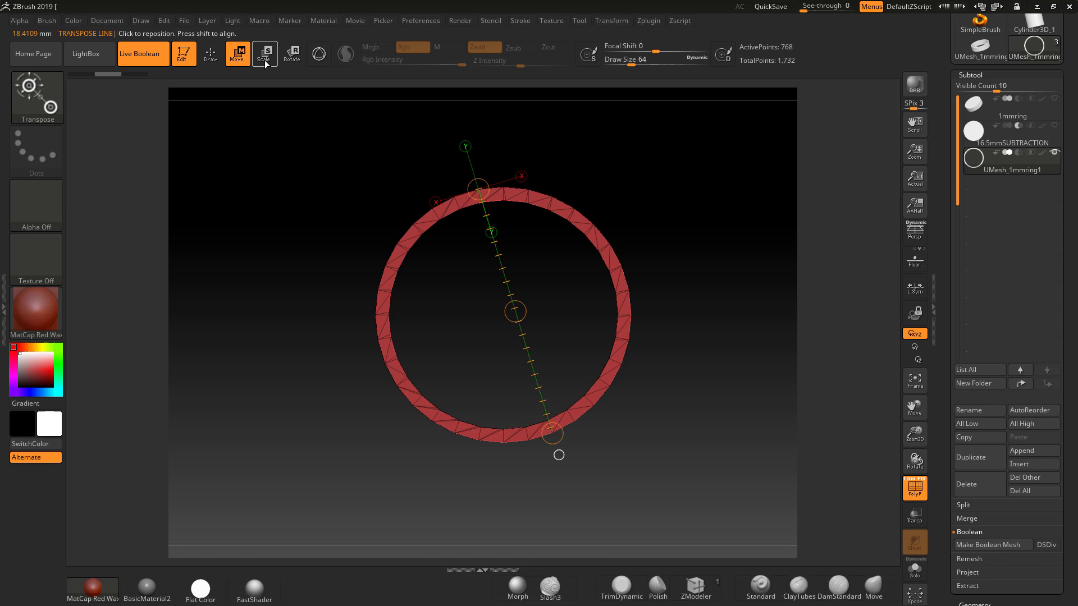
Enlarge the ring mesh slightly with the Transpose line in Scale mode, and turn it around the line in Rotate mode
{"action": "left_click_drag", "start_coordinate": [553, 433], "coordinate": [597, 512]}
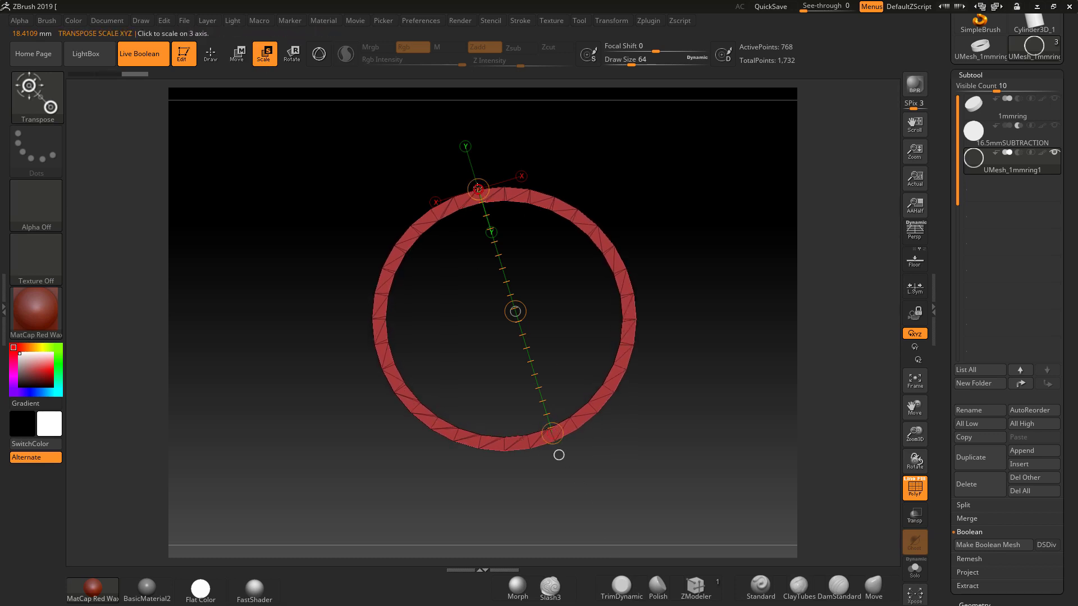
{"action": "left_click", "coordinate": [293, 53]}
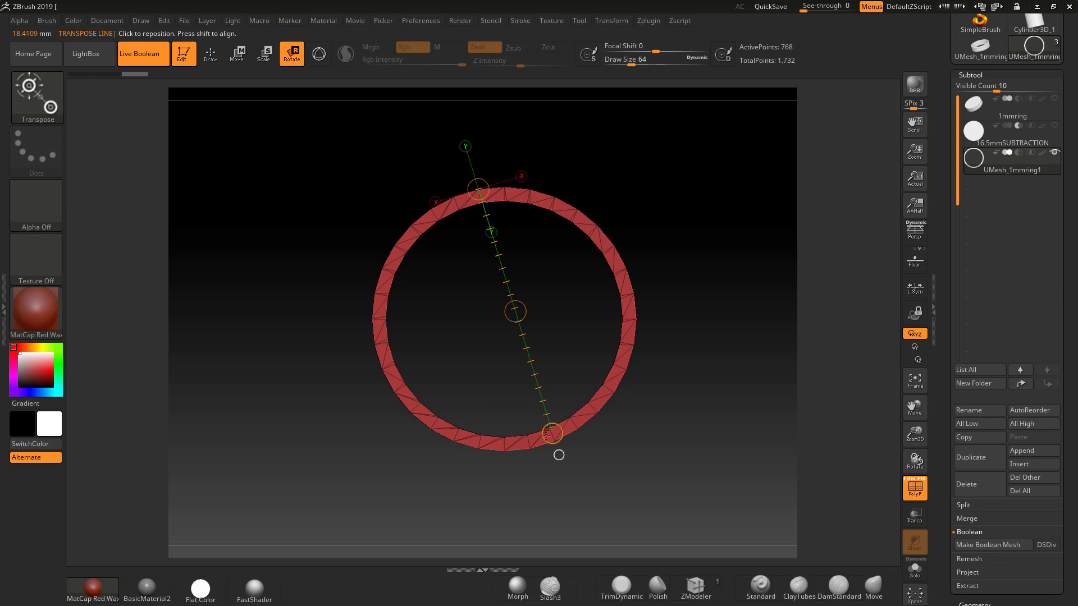
{"action": "left_click_drag", "start_coordinate": [546, 433], "coordinate": [486, 196]}
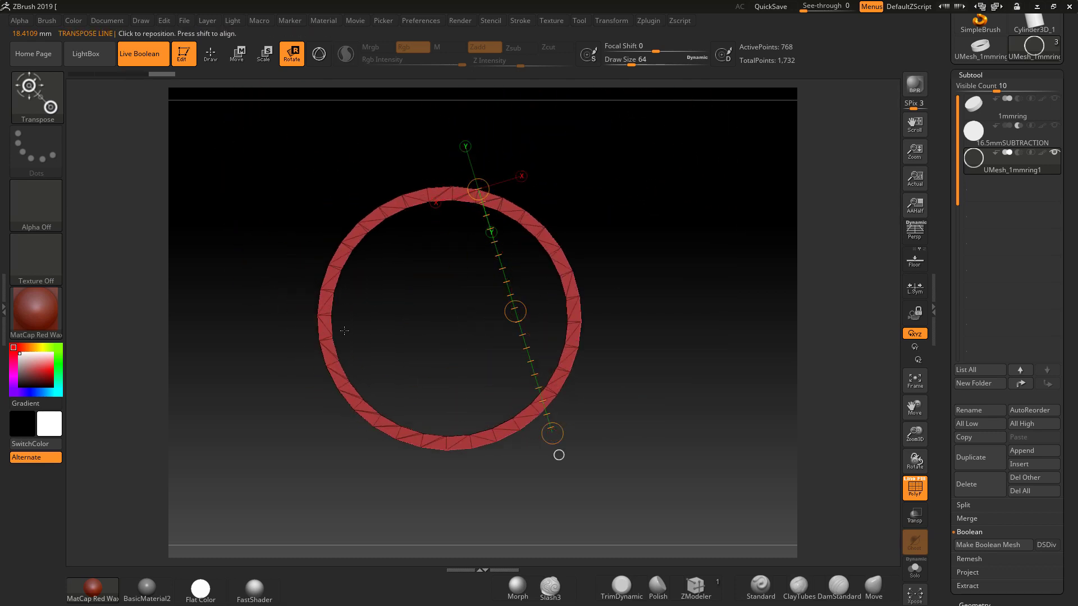
{"action": "mouse_move", "coordinate": [317, 315]}
{"action": "left_mouse_down", "text": "shift"}
{"action": "mouse_move", "coordinate": [631, 315]}
{"action": "mouse_move", "coordinate": [291, 165]}
{"action": "mouse_move", "coordinate": [490, 437]}
{"action": "mouse_move", "coordinate": [472, 282]}
{"action": "mouse_move", "coordinate": [424, 274]}
{"action": "left_mouse_up", "text": "shift"}
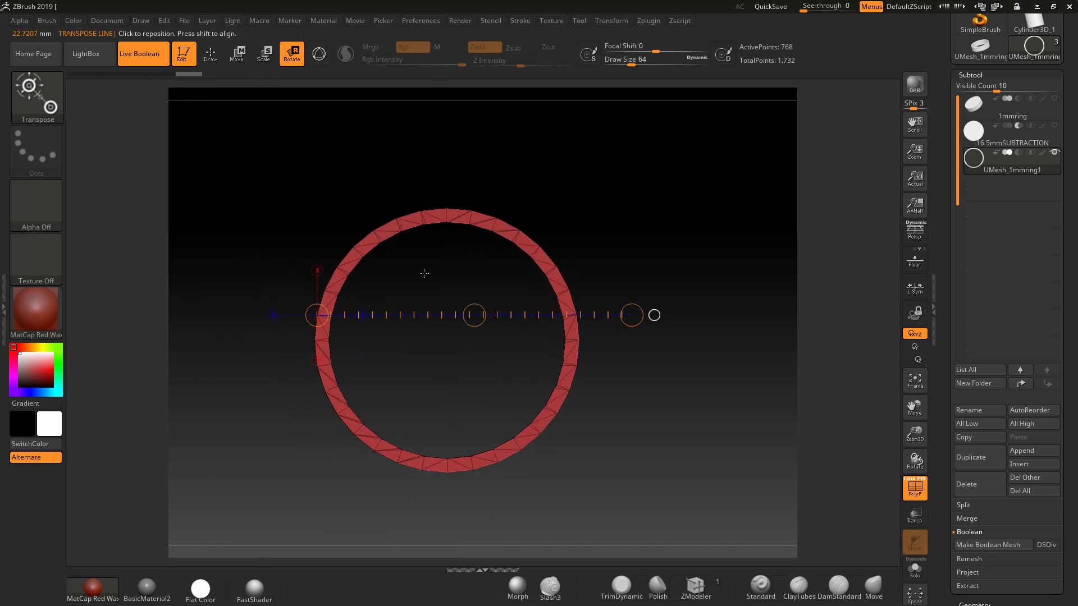
Draw Transpose lines across the face-on ring and over its inner wall from an angle, and check them in side view
{"action": "left_click_drag", "start_coordinate": [375, 229], "coordinate": [543, 434]}
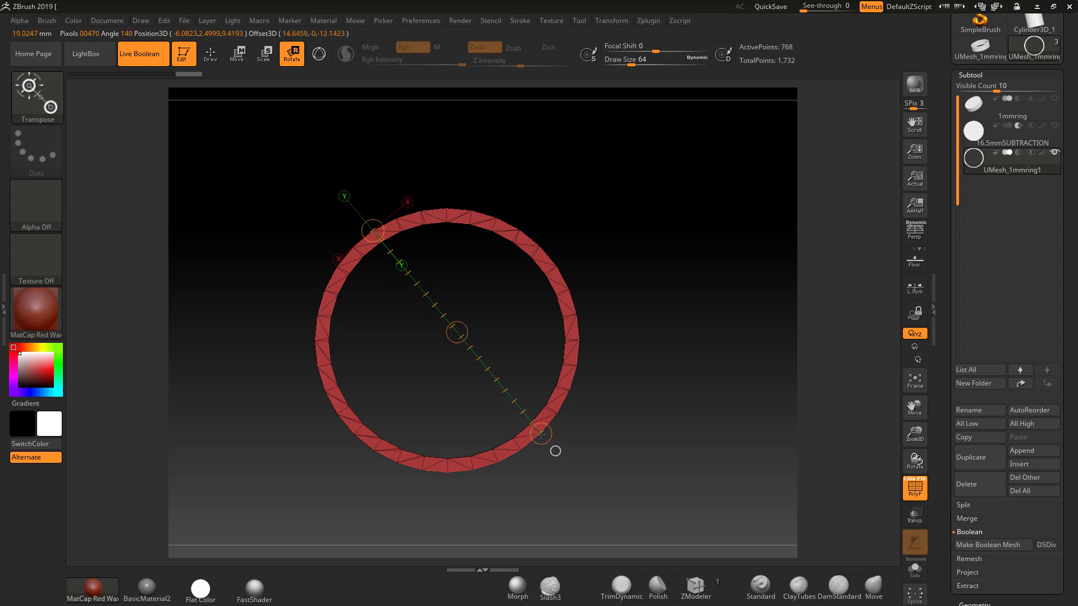
{"action": "left_click_drag", "start_coordinate": [689, 458], "coordinate": [494, 368]}
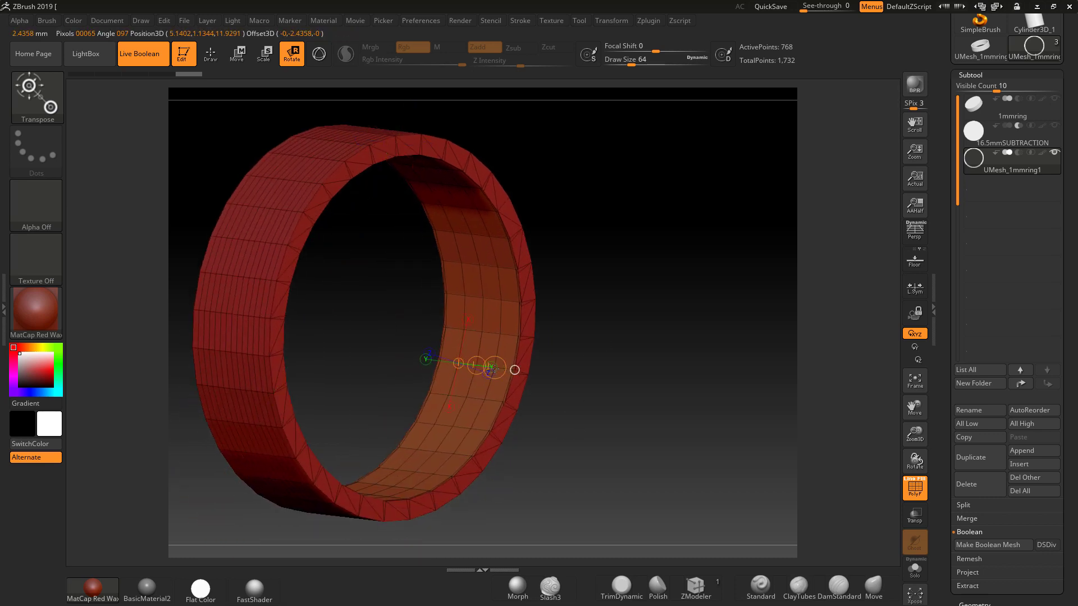
{"action": "mouse_move", "coordinate": [599, 396]}
{"action": "left_mouse_down"}
{"action": "mouse_move", "coordinate": [733, 408]}
{"action": "mouse_move", "coordinate": [628, 405]}
{"action": "left_mouse_up"}
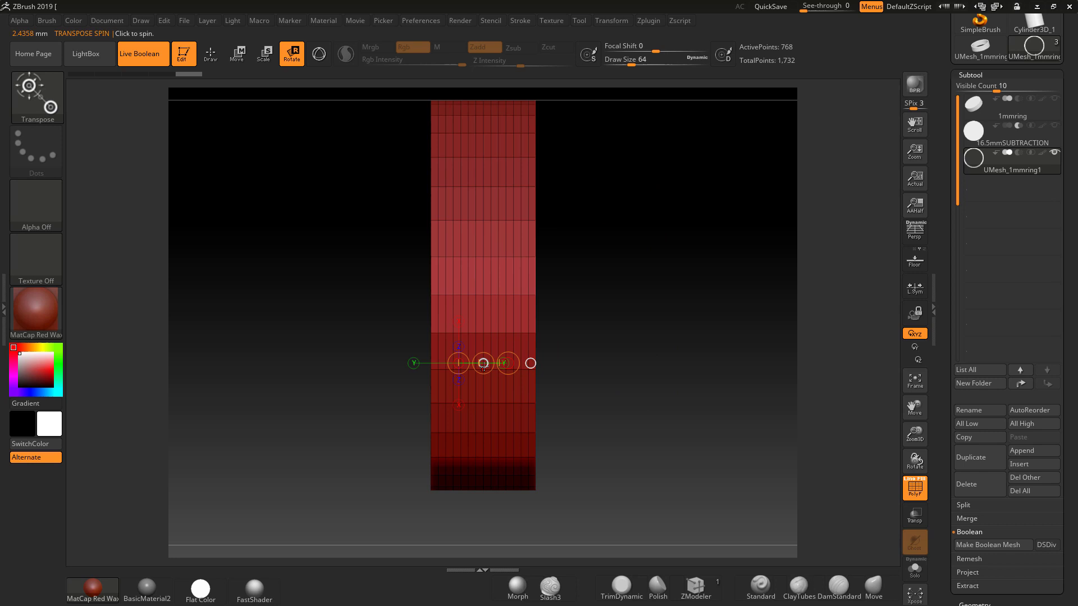
{"action": "left_click_drag", "start_coordinate": [608, 402], "coordinate": [609, 408]}
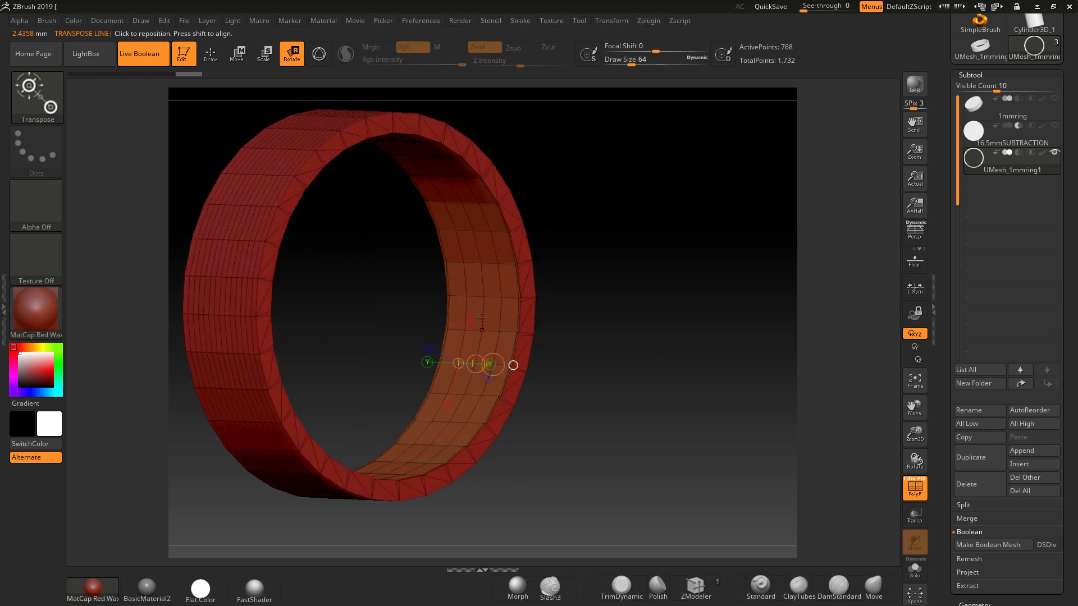
{"action": "left_click_drag", "start_coordinate": [445, 265], "coordinate": [444, 465]}
{"action": "left_click_drag", "start_coordinate": [553, 442], "coordinate": [587, 443]}
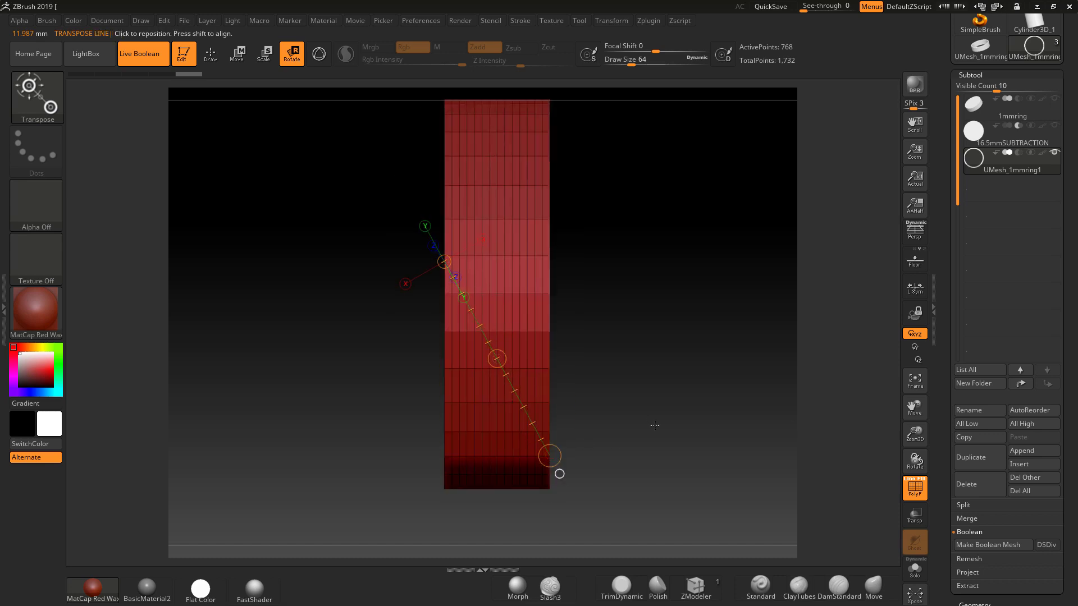
Draw a slanted Transpose line across the ring's inner wall from an angled view, adjust its end, and check it face-on
{"action": "mouse_move", "coordinate": [655, 427]}
{"action": "left_mouse_down"}
{"action": "mouse_move", "coordinate": [679, 410]}
{"action": "mouse_move", "coordinate": [653, 414]}
{"action": "mouse_move", "coordinate": [666, 411]}
{"action": "left_mouse_up"}
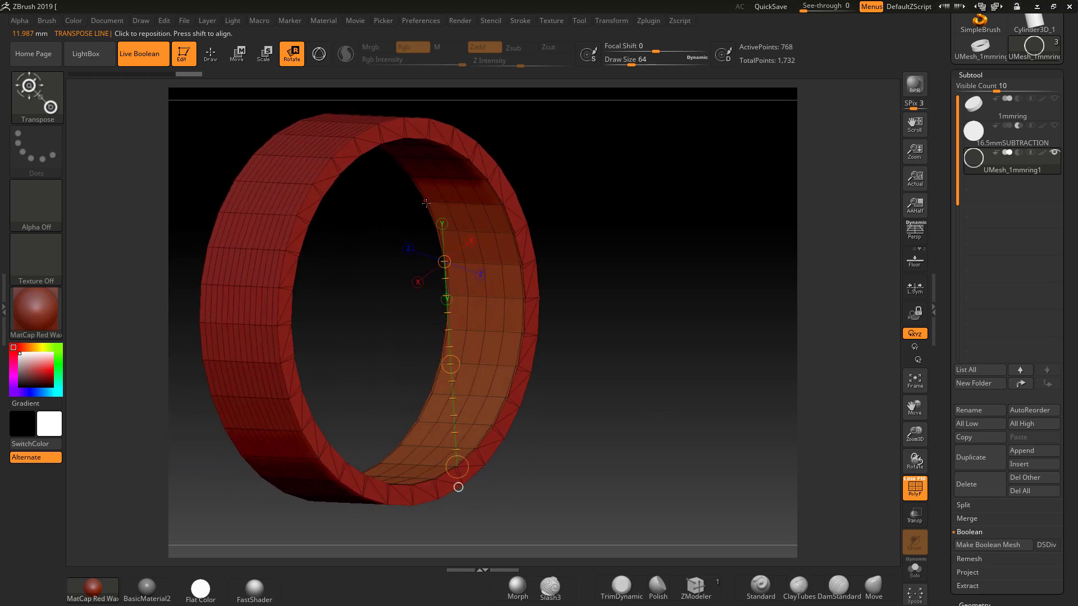
{"action": "left_click_drag", "start_coordinate": [426, 203], "coordinate": [526, 264]}
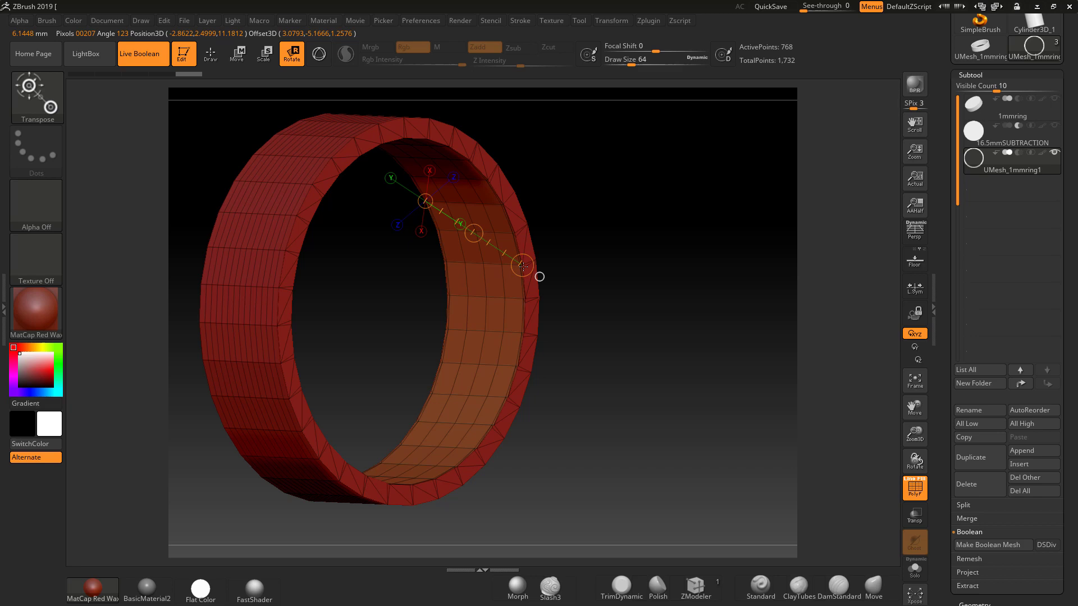
{"action": "left_click_drag", "start_coordinate": [539, 276], "coordinate": [523, 265]}
{"action": "left_click_drag", "start_coordinate": [604, 333], "coordinate": [625, 361], "text": "shift"}
{"action": "mouse_move", "coordinate": [689, 412]}
{"action": "left_mouse_down", "text": "alt"}
{"action": "mouse_move", "coordinate": [611, 366]}
{"action": "mouse_move", "coordinate": [678, 420]}
{"action": "left_mouse_up", "text": "alt"}
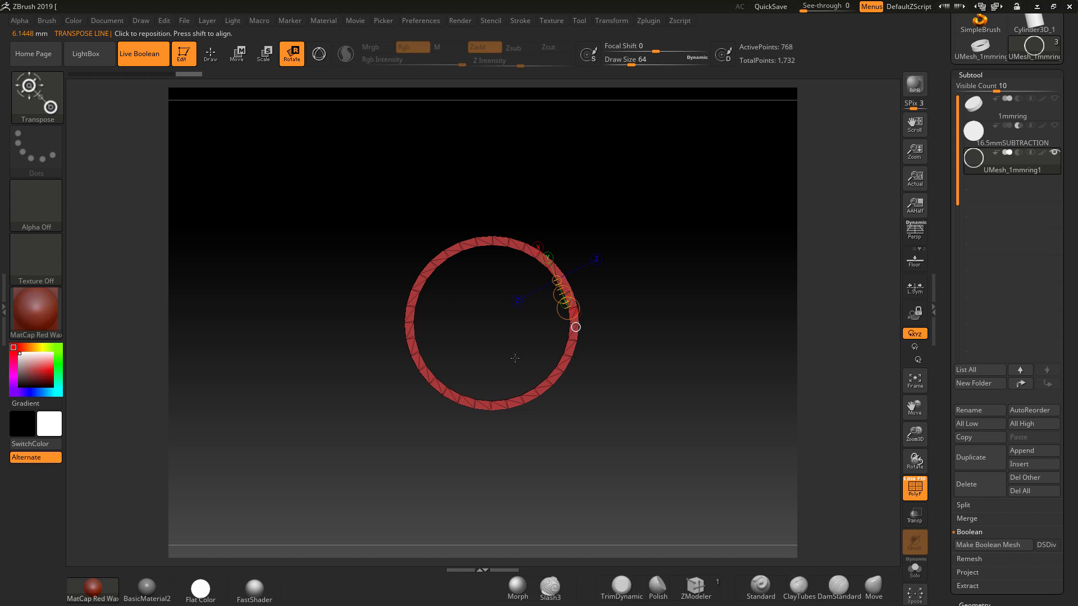
Draw a straight horizontal Transpose line across the band's full width in side view, and realign it to the Z, X and Y axes
{"action": "mouse_move", "coordinate": [650, 355]}
{"action": "left_mouse_down"}
{"action": "mouse_move", "coordinate": [479, 384]}
{"action": "mouse_move", "coordinate": [554, 384]}
{"action": "left_mouse_up"}
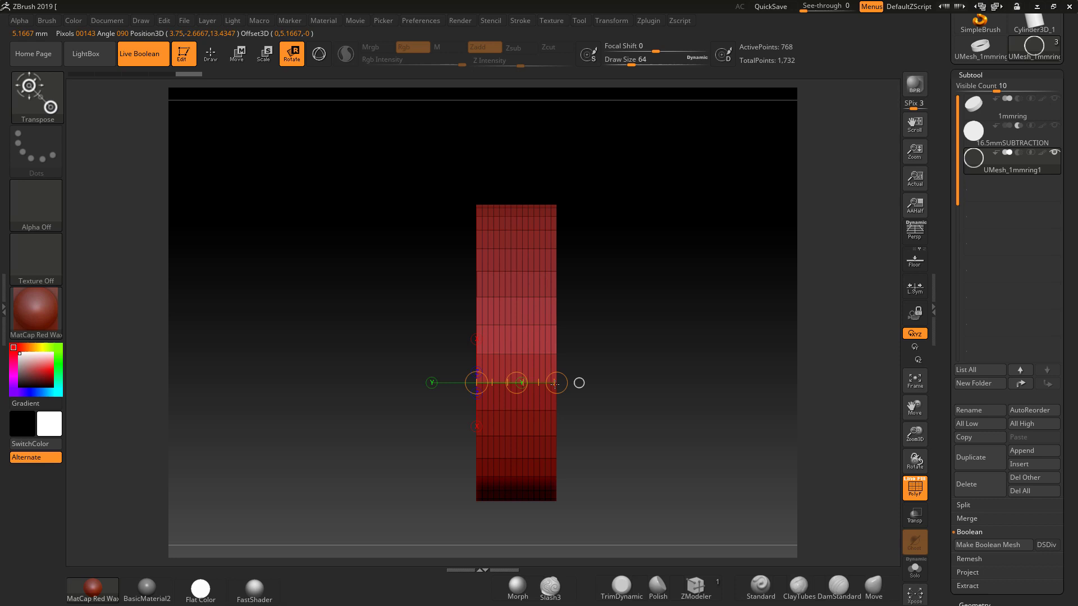
{"action": "left_click", "coordinate": [478, 371]}
{"action": "left_click_drag", "start_coordinate": [611, 402], "coordinate": [664, 397]}
{"action": "left_click", "coordinate": [486, 339]}
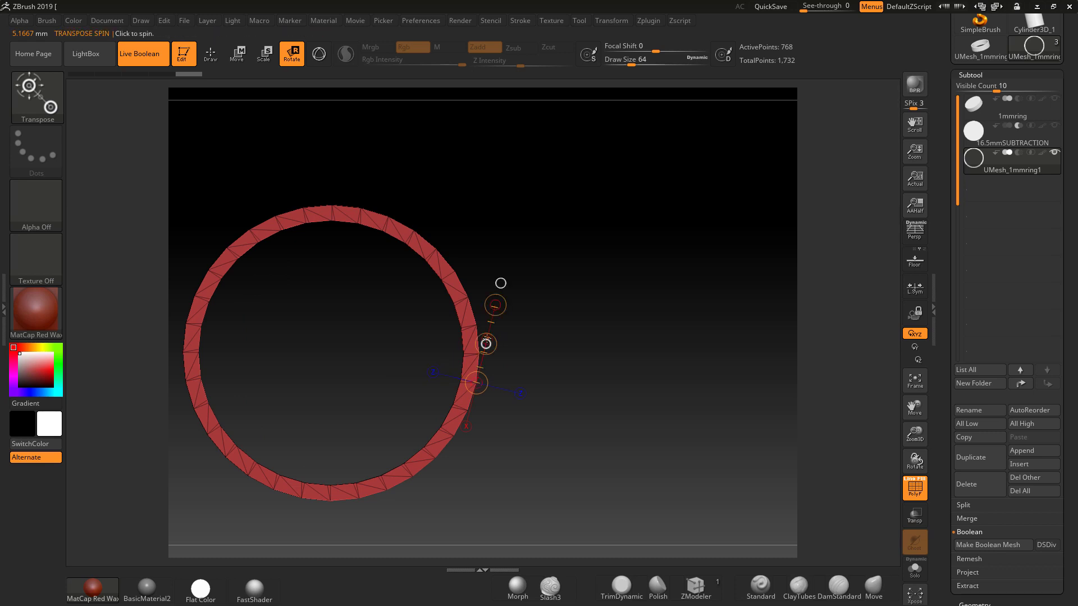
{"action": "left_click", "coordinate": [520, 394]}
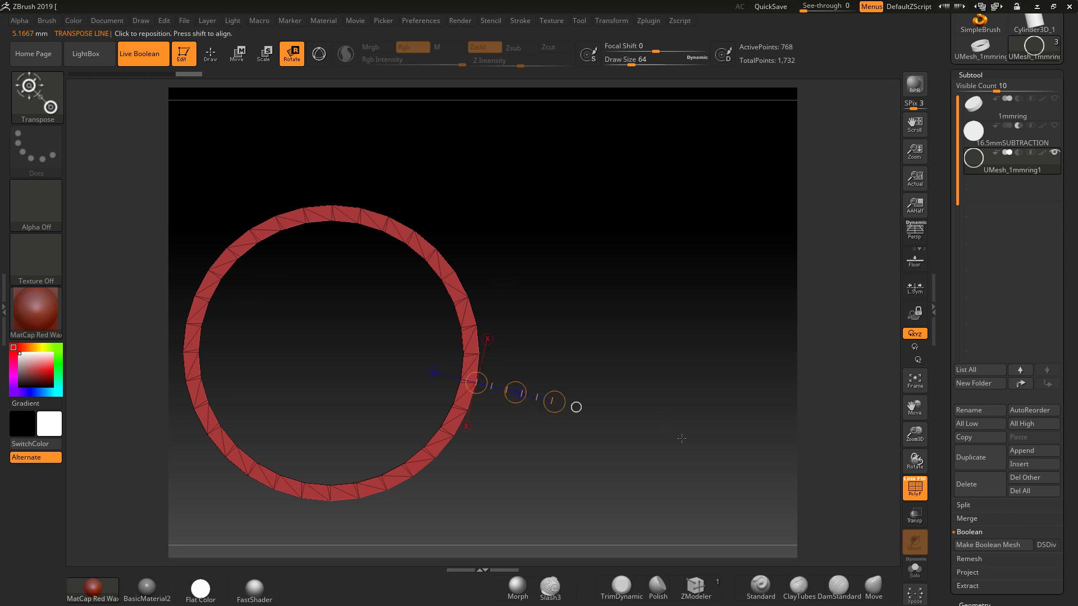
{"action": "left_click_drag", "start_coordinate": [681, 438], "coordinate": [651, 438], "text": "shift"}
{"action": "left_click", "coordinate": [521, 383]}
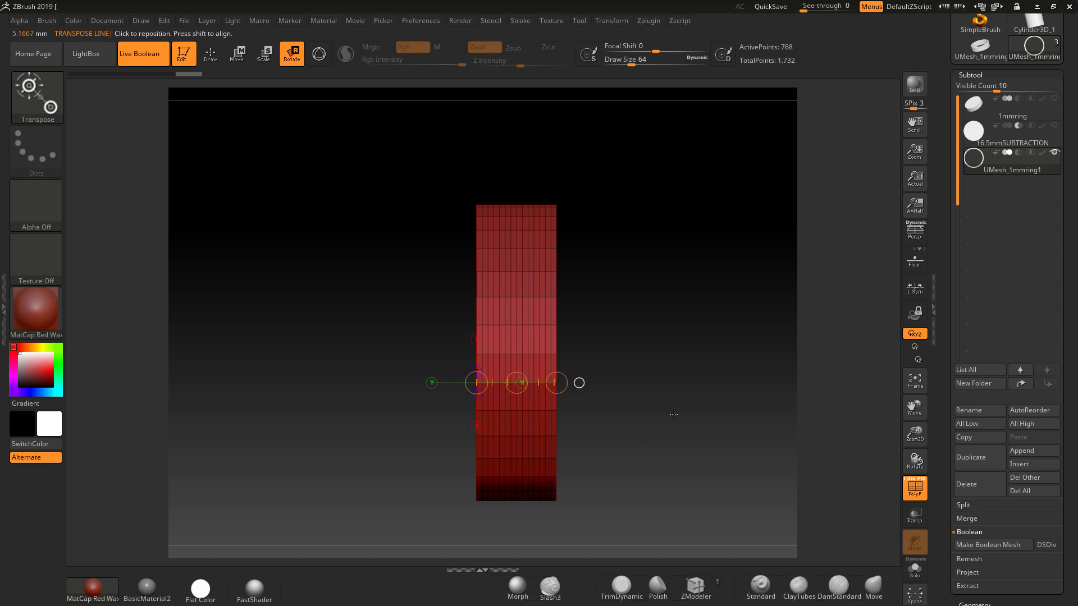
Realign the band-width Transpose line to the X axis, the opposite Z direction, and back to Y, checking it from different angles
{"action": "left_click_drag", "start_coordinate": [674, 414], "coordinate": [741, 436]}
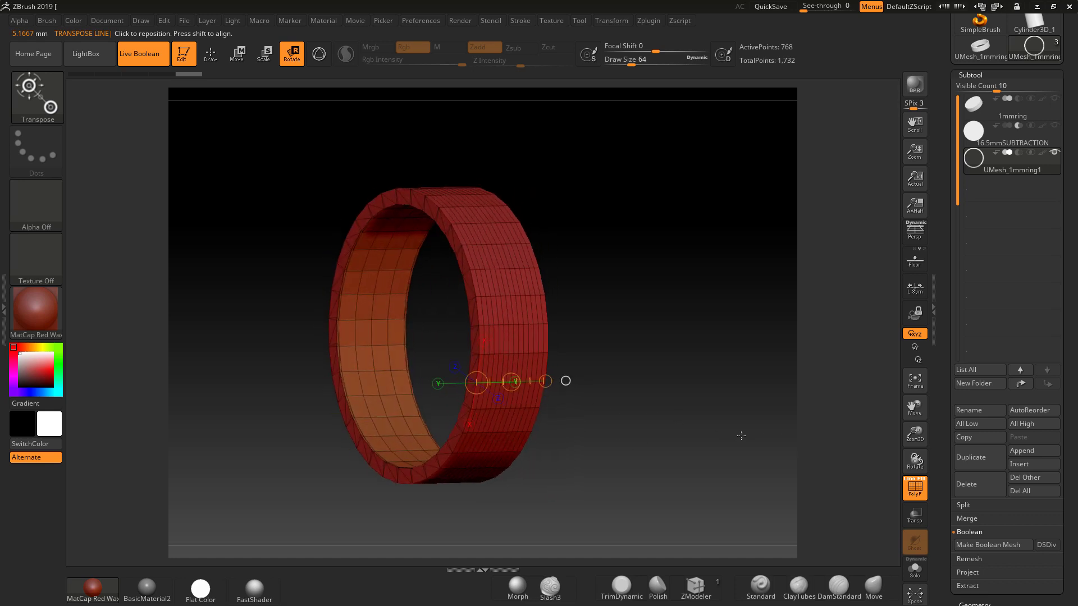
{"action": "left_click", "coordinate": [484, 340]}
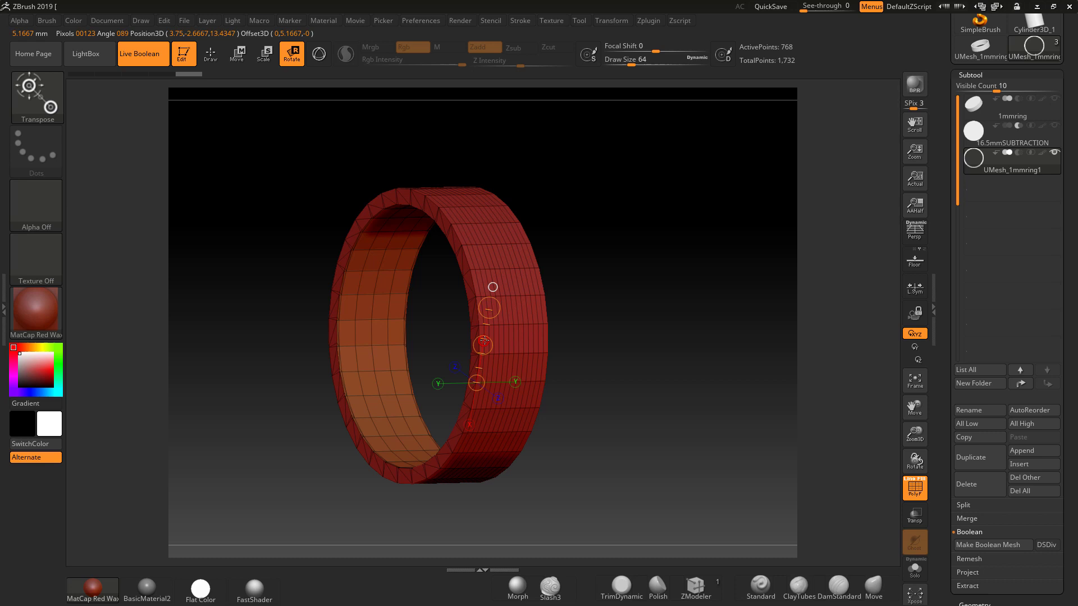
{"action": "left_click_drag", "start_coordinate": [650, 416], "coordinate": [489, 397]}
{"action": "left_click", "coordinate": [431, 371]}
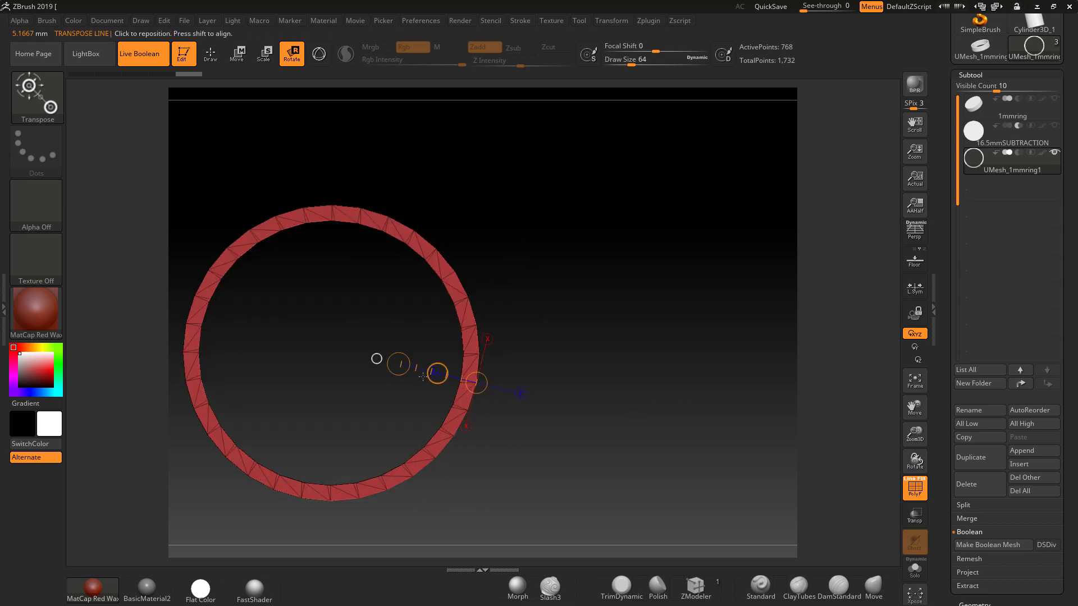
{"action": "left_click_drag", "start_coordinate": [695, 452], "coordinate": [635, 441]}
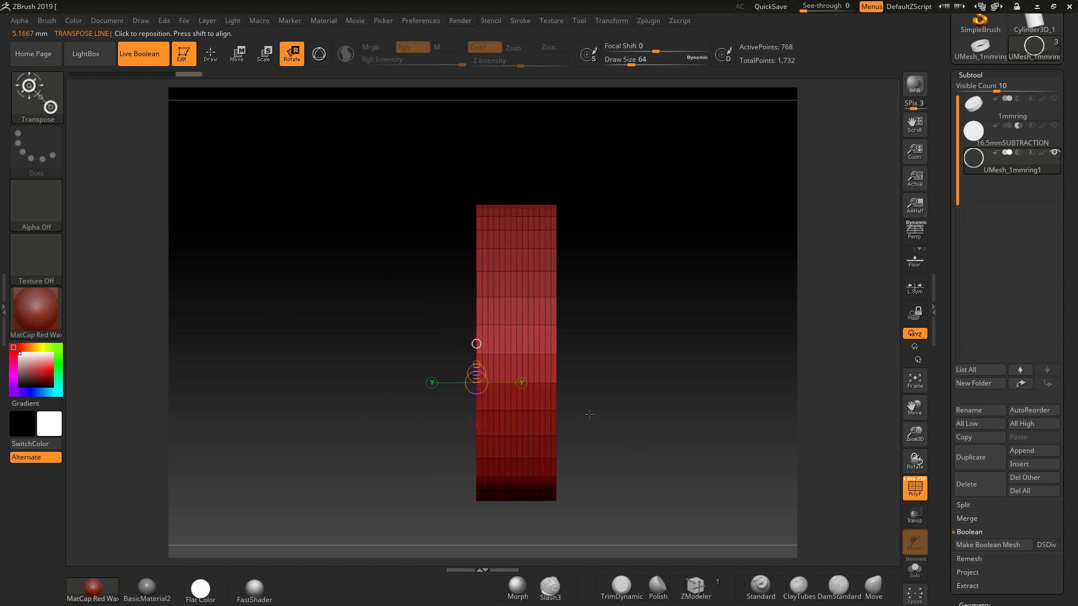
{"action": "left_click", "coordinate": [522, 383]}
Measure the face-on ring's outer diameter with a horizontal Transpose line, and turn the line upright along the X axis
{"action": "left_click_drag", "start_coordinate": [780, 478], "coordinate": [783, 441]}
{"action": "left_click_drag", "start_coordinate": [608, 448], "coordinate": [739, 428], "text": "alt"}
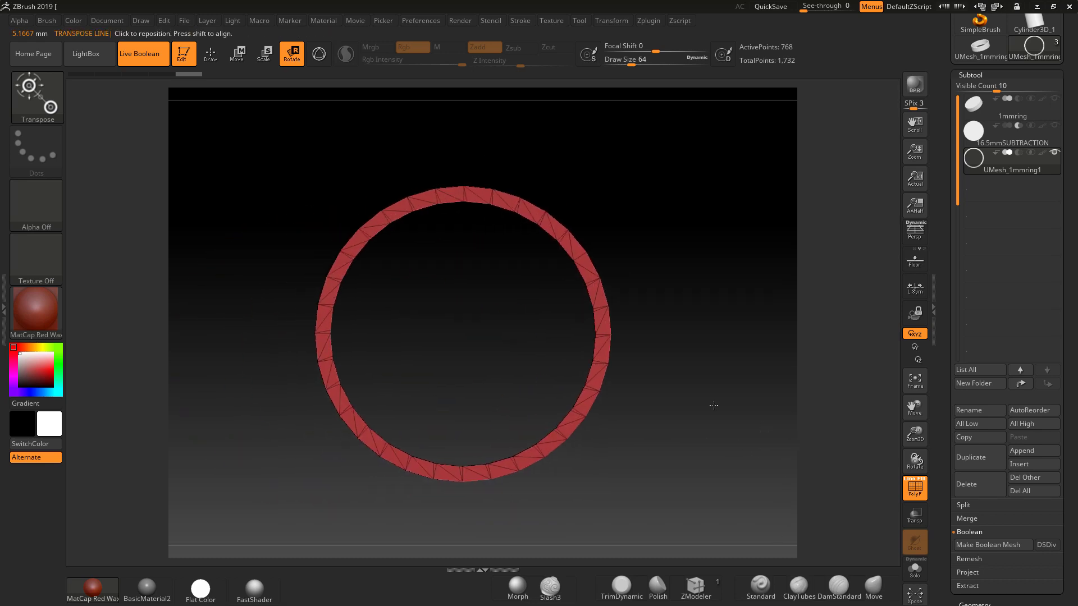
{"action": "left_click_drag", "start_coordinate": [315, 333], "coordinate": [611, 335]}
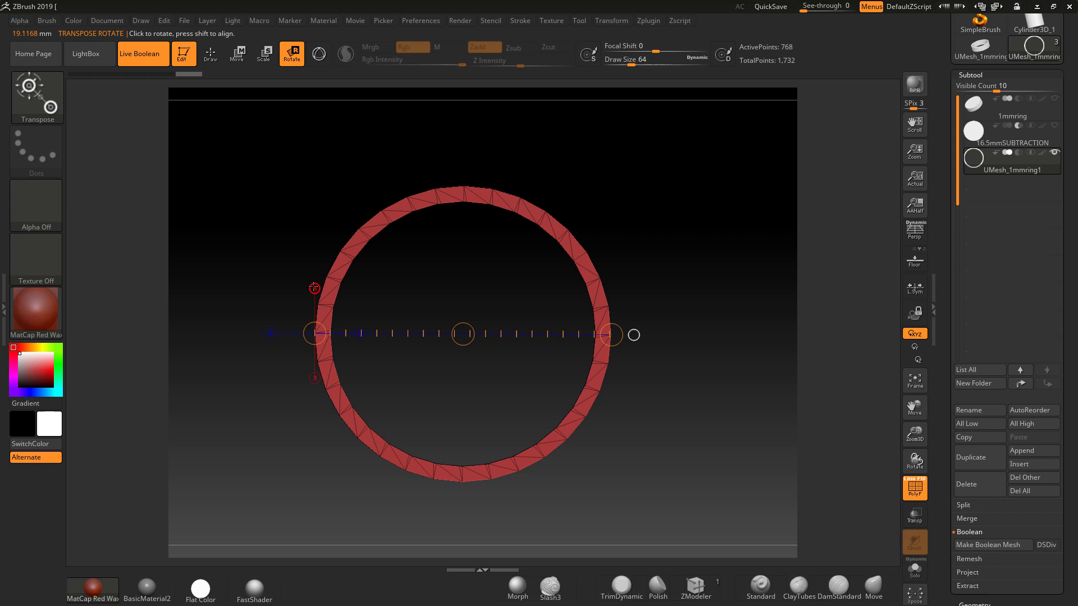
{"action": "left_click", "coordinate": [314, 288]}
{"action": "left_click_drag", "start_coordinate": [683, 375], "coordinate": [683, 410], "text": "alt"}
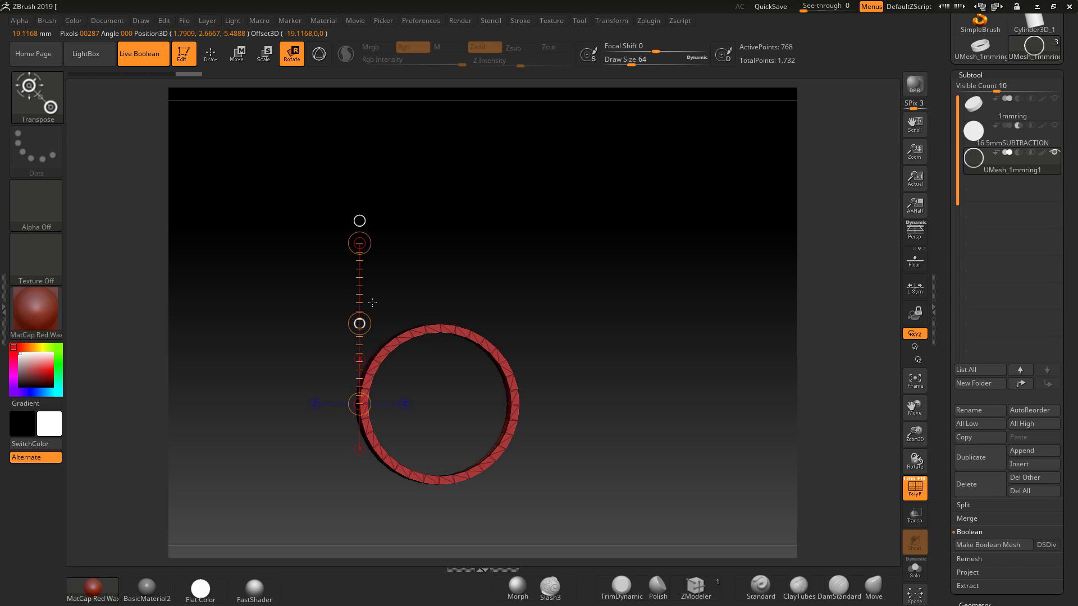
{"action": "key", "text": "ctrl"}
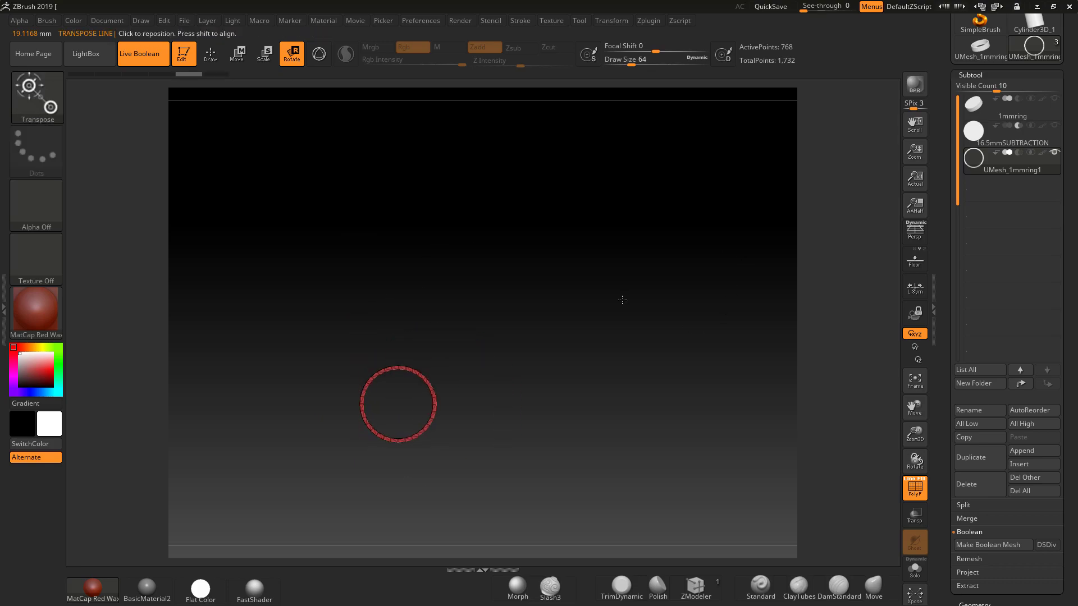